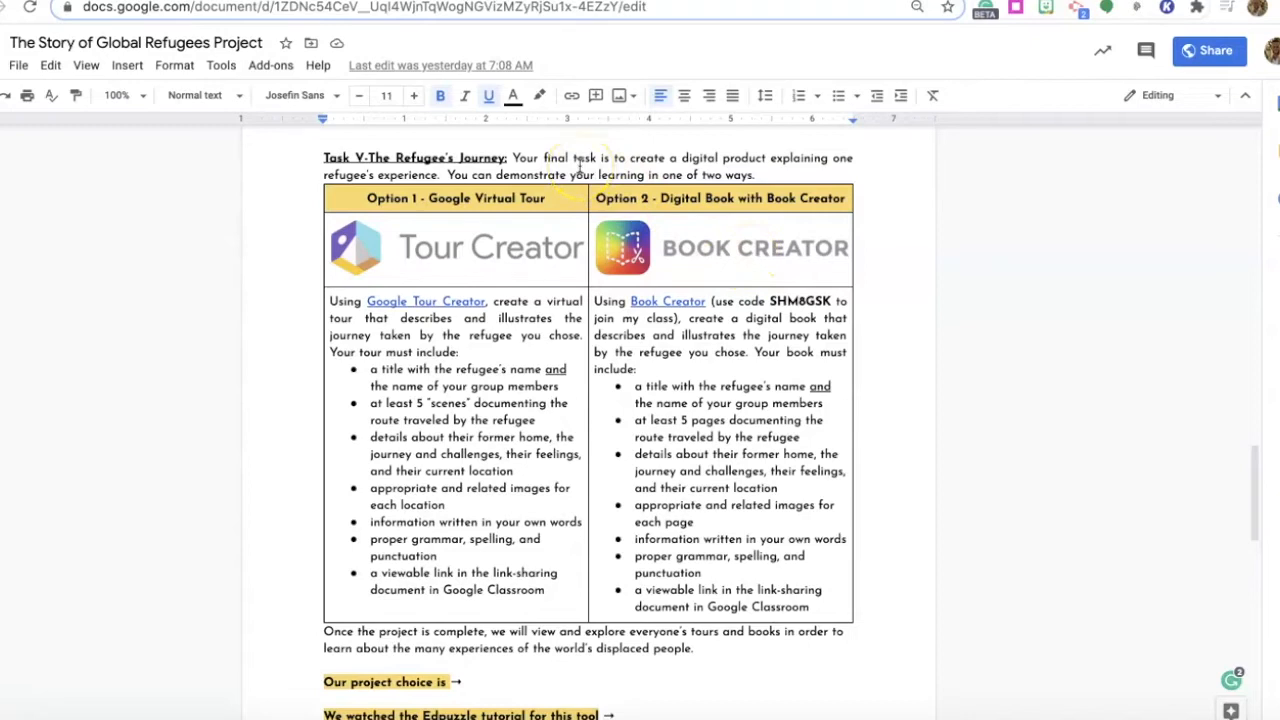
# Review the Task IV graphic organizer and the Task V product options and requirements in the refugee project document.
pyautogui.scroll(15, 580, 165)
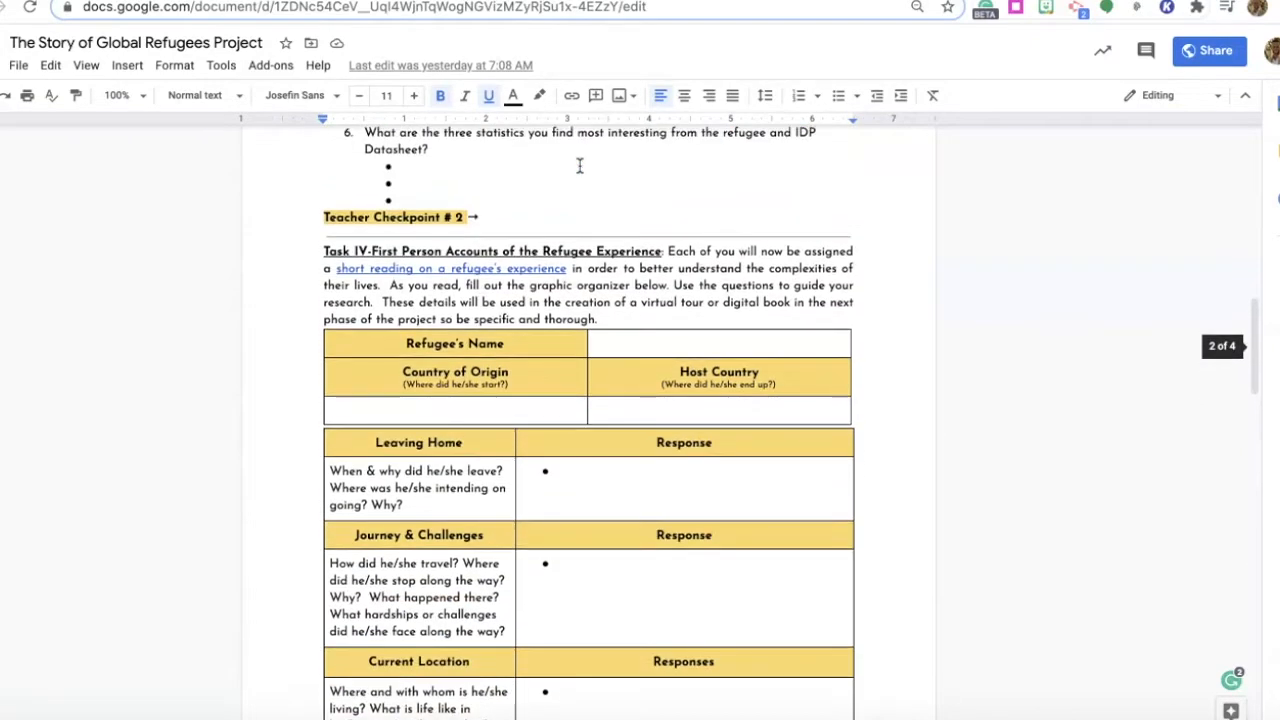
pyautogui.scroll(-8, 579, 165)
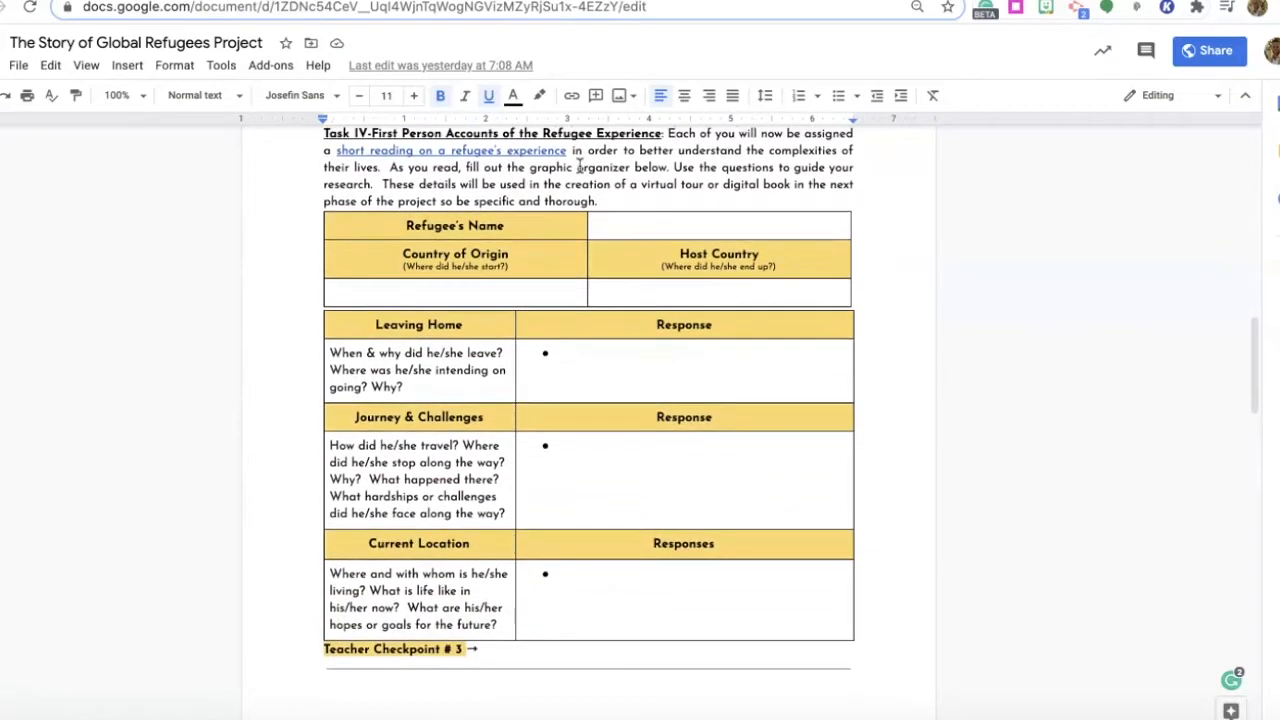
pyautogui.scroll(-13, 579, 165)
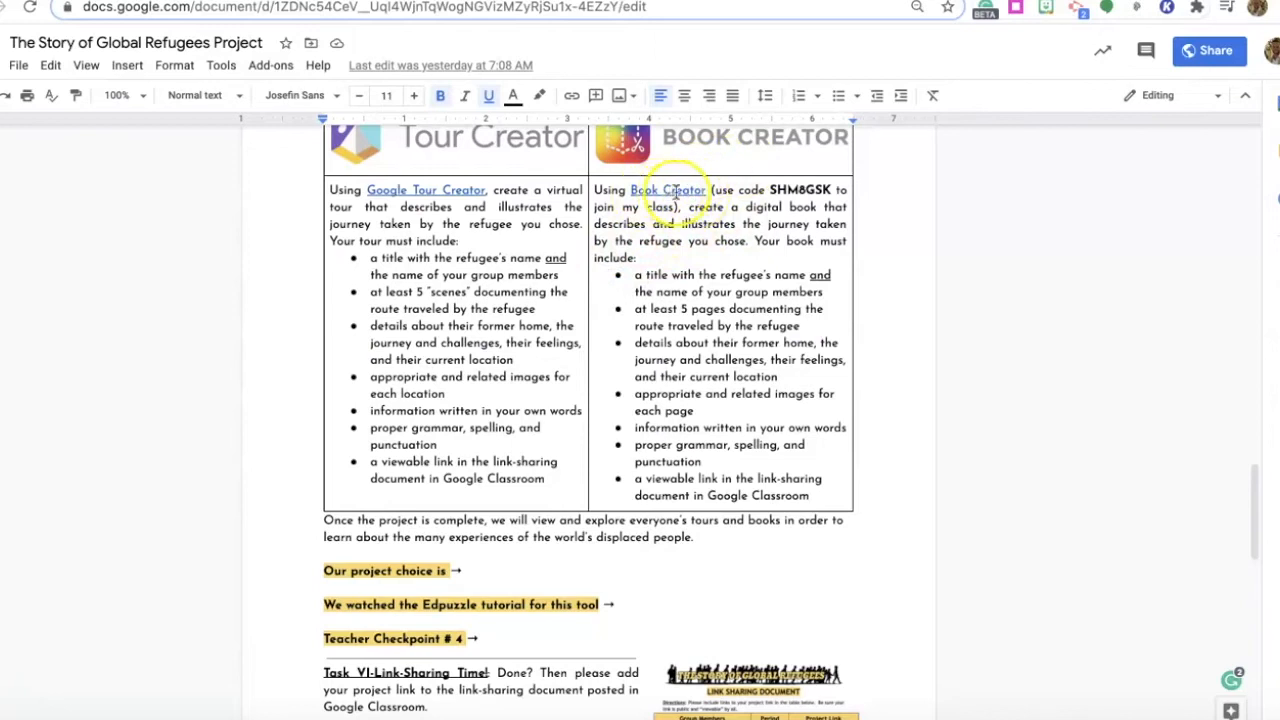
pyautogui.moveTo(768, 189); pyautogui.dragTo(818, 189)
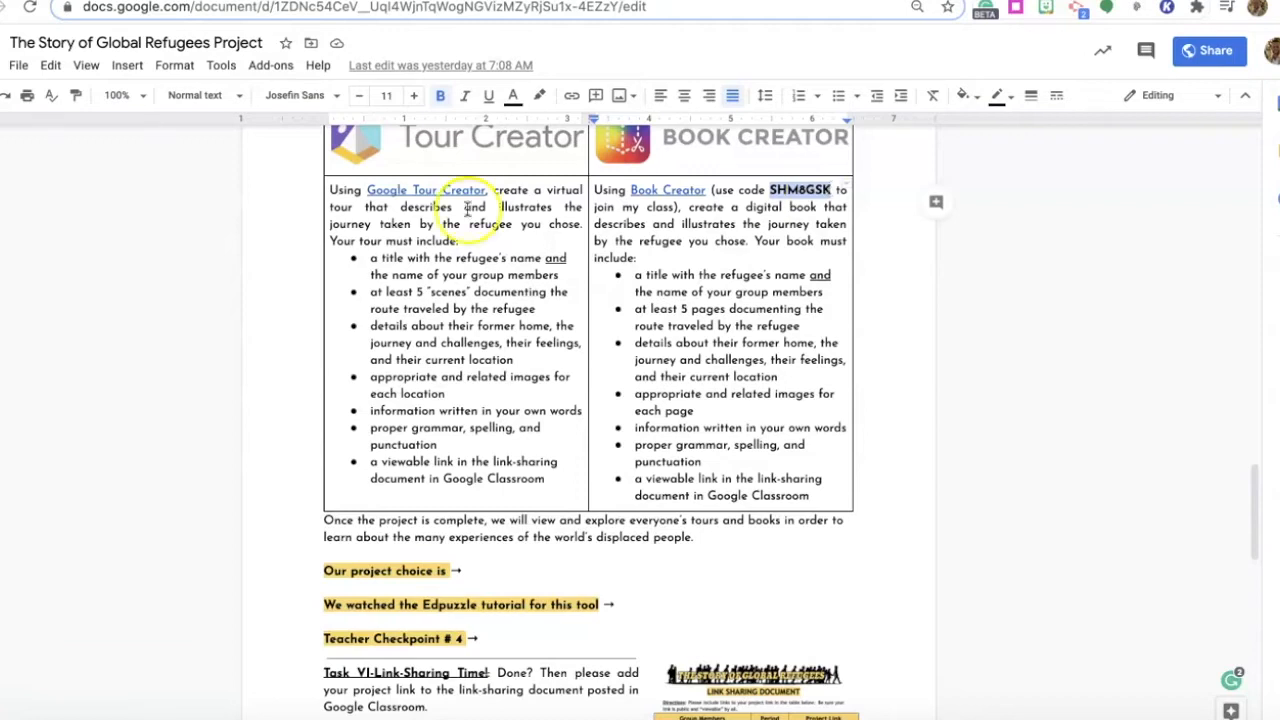
pyautogui.scroll(1, 462, 200)
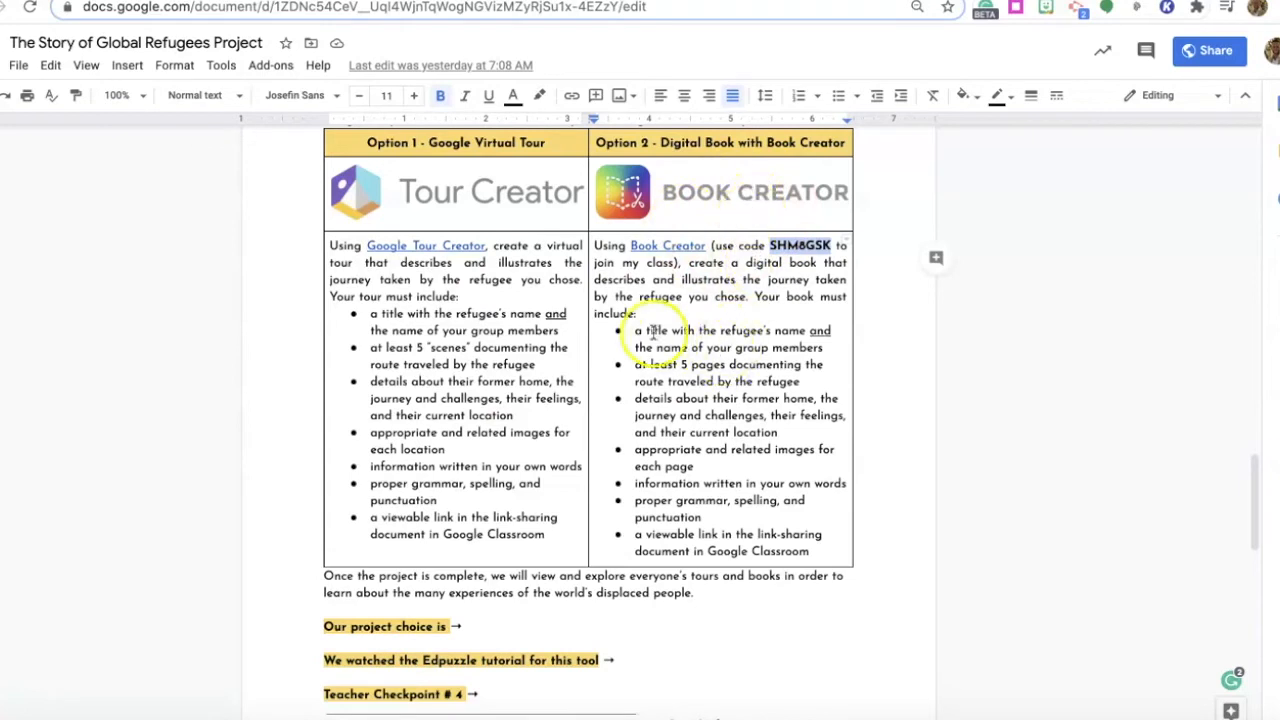
pyautogui.scroll(-1, 655, 325)
pyautogui.scroll(-1, 655, 330)
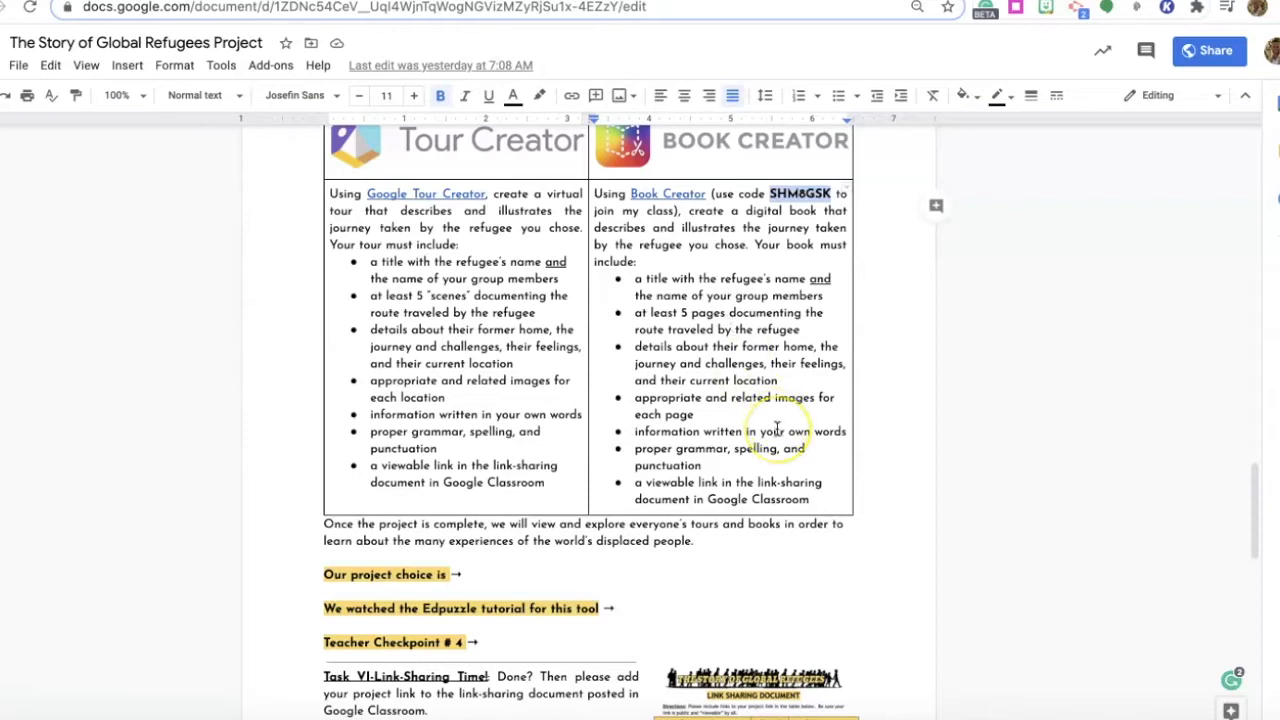
pyautogui.scroll(-1, 776, 428)
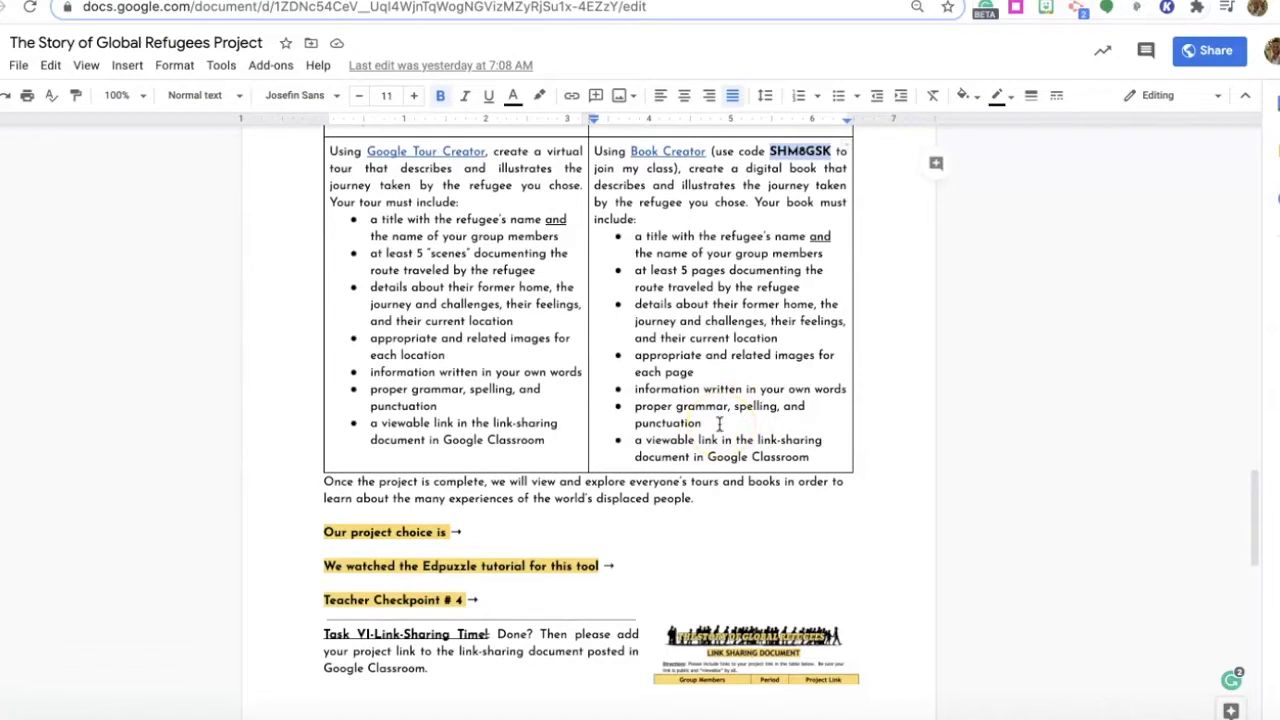
pyautogui.scroll(-1, 601, 536)
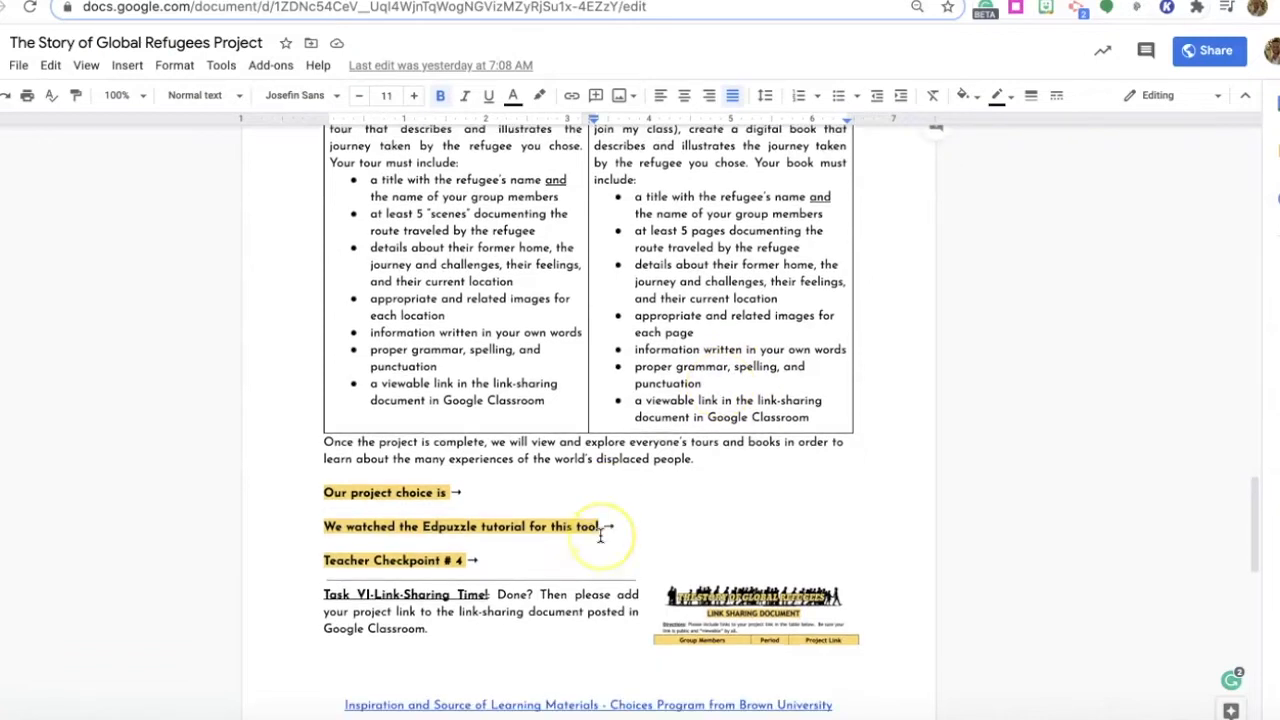
pyautogui.scroll(1, 600, 536)
pyautogui.scroll(2, 714, 229)
# Switch to the Book Creator library through the document's Book Creator link, show its invite code, and close the invitation.
pyautogui.click(681, 208)
pyautogui.click(699, 234)
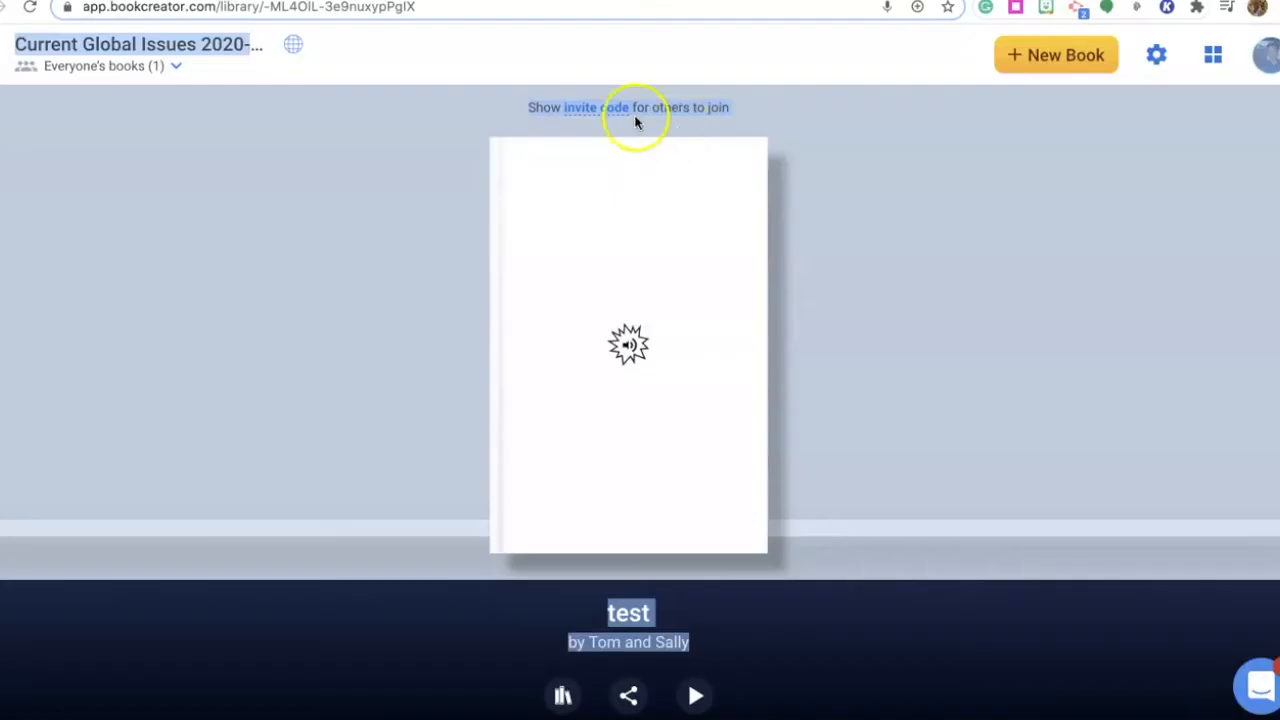
pyautogui.click(600, 107)
pyautogui.moveTo(452, 378); pyautogui.dragTo(798, 372)
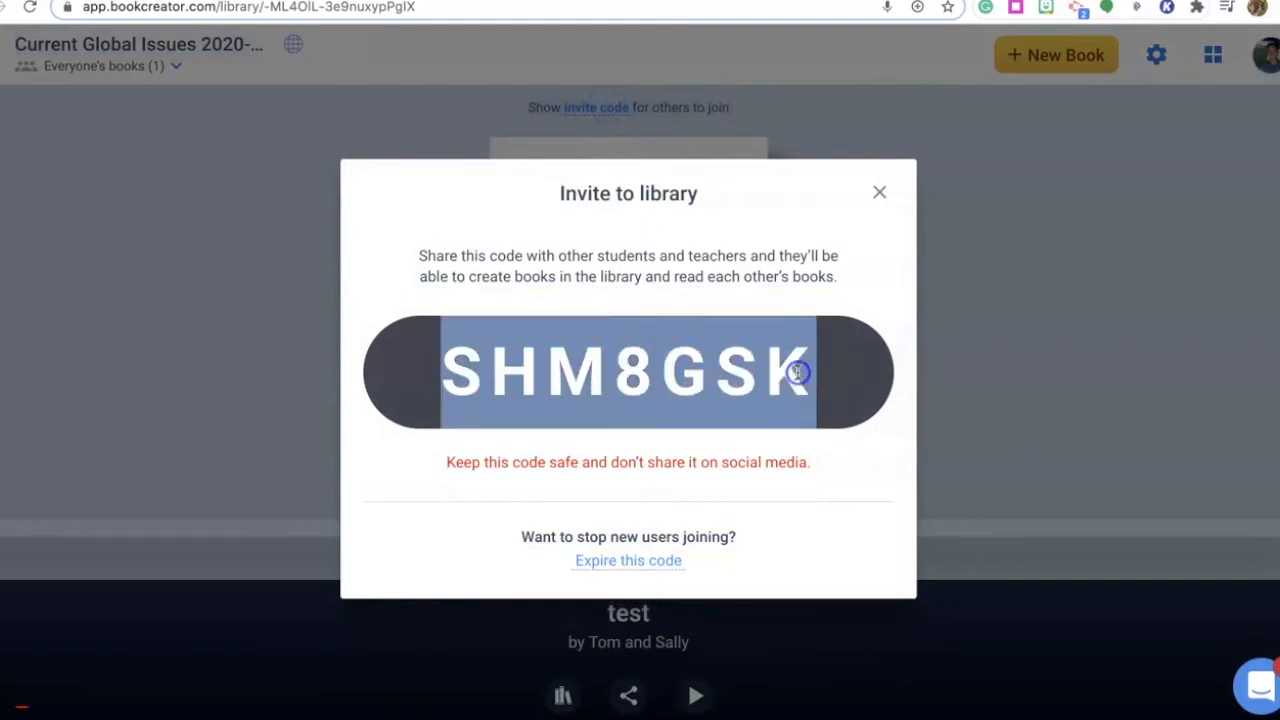
pyautogui.click(879, 195)
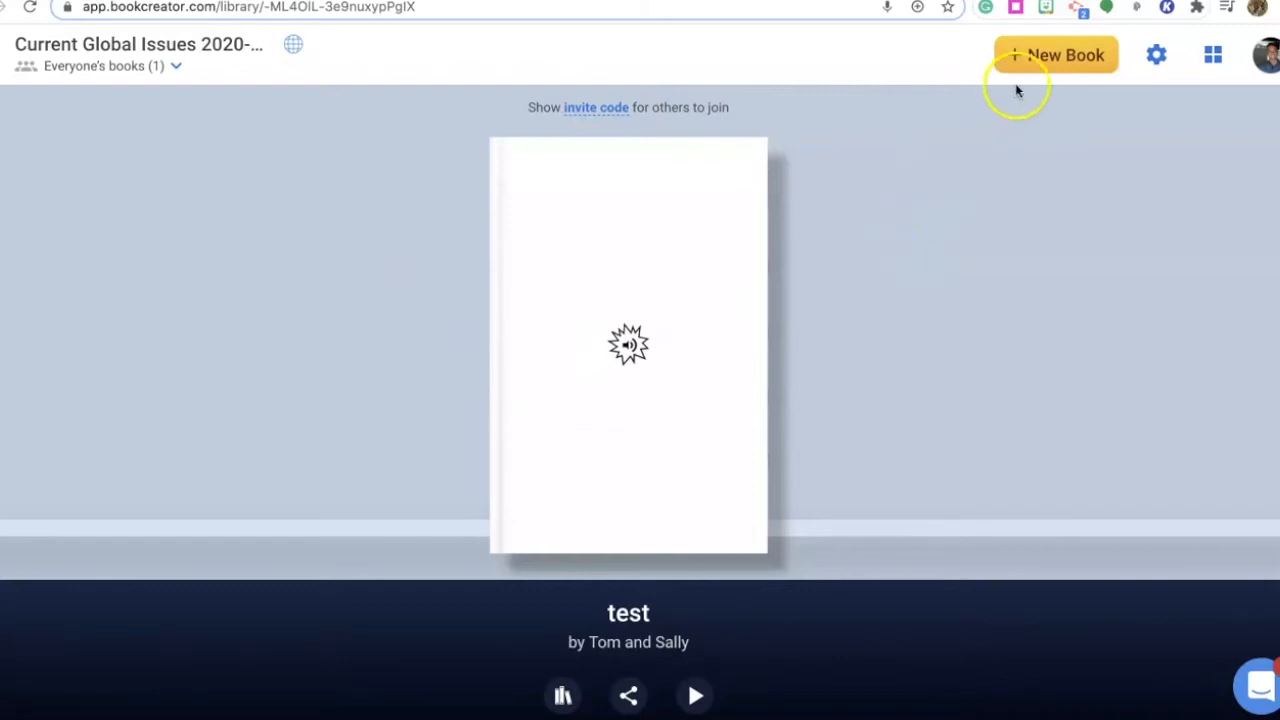
# Create a new book in the Square 1:1 shape and open the cover's page background options.
pyautogui.click(1037, 55)
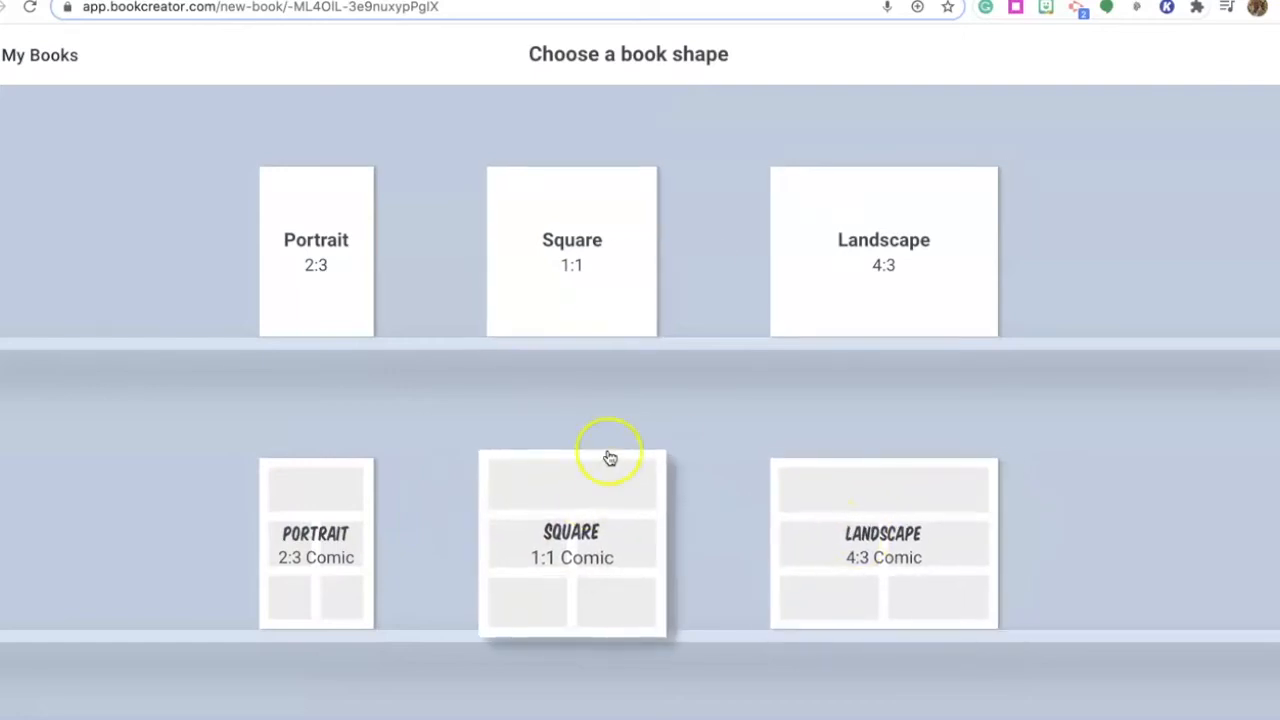
pyautogui.click(595, 295)
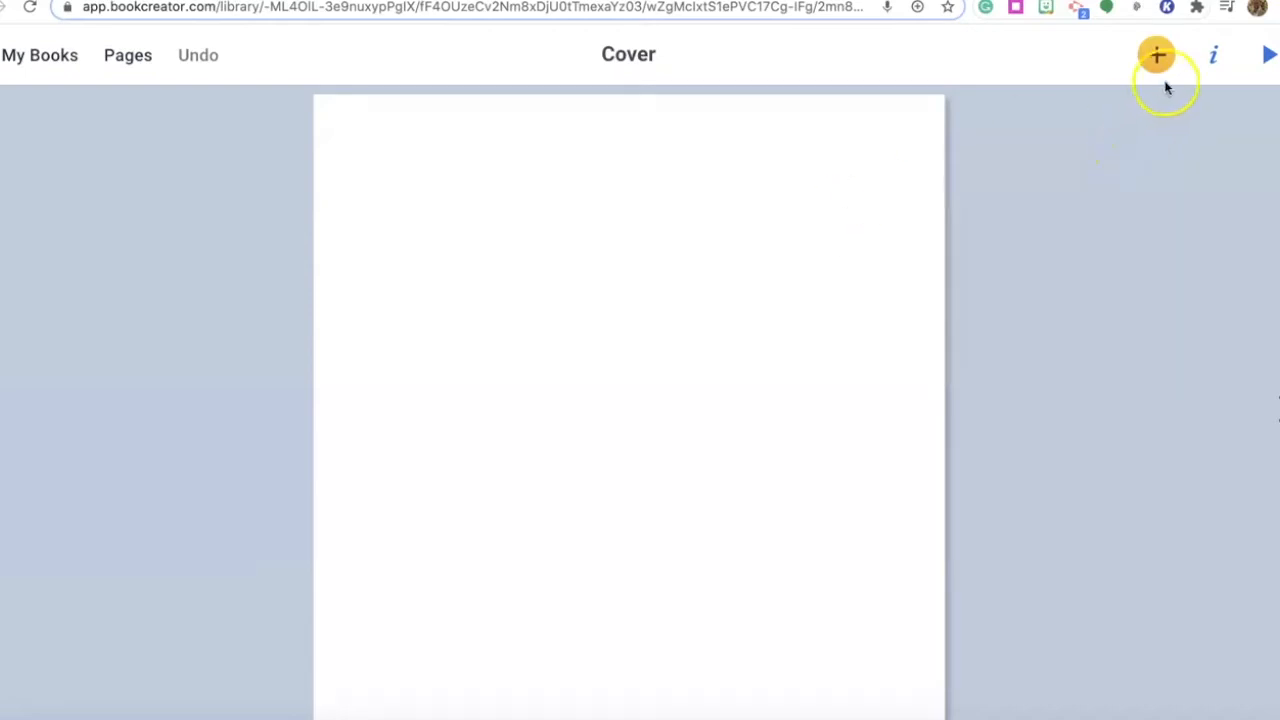
pyautogui.click(1205, 60)
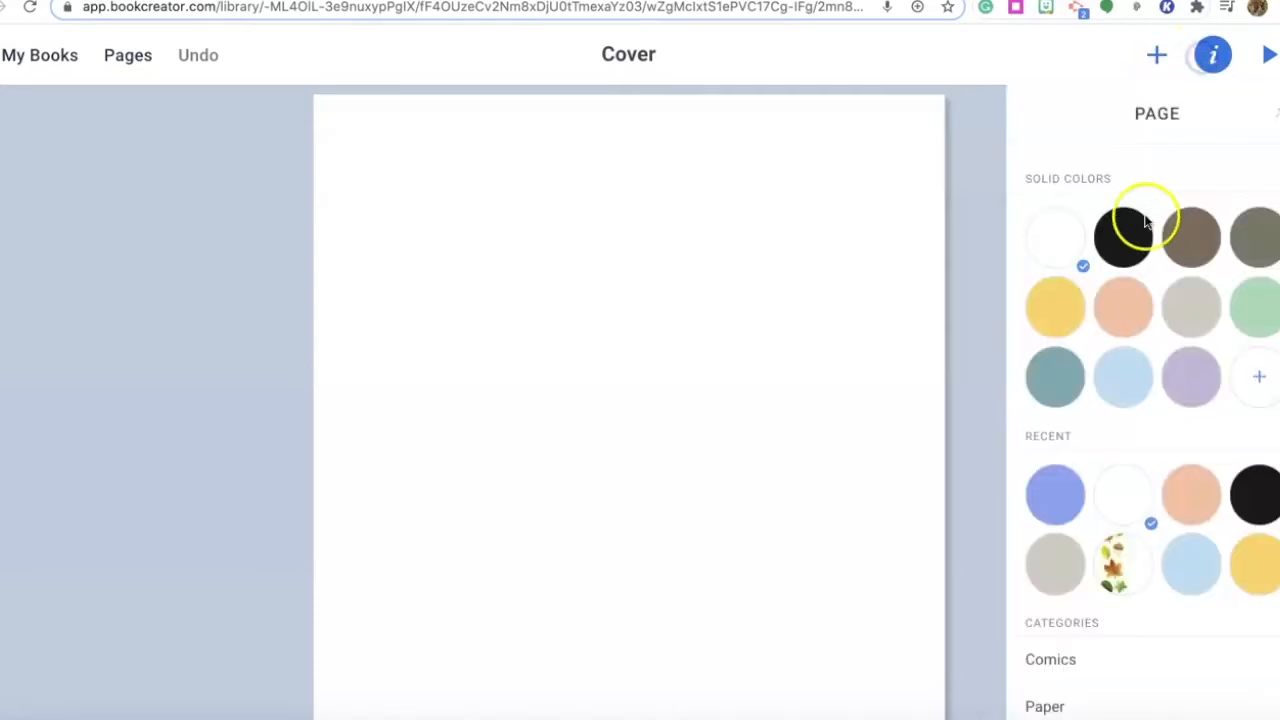
# Try a solid grey background and a red sunburst Comics background on the cover.
pyautogui.scroll(-1, 1046, 368)
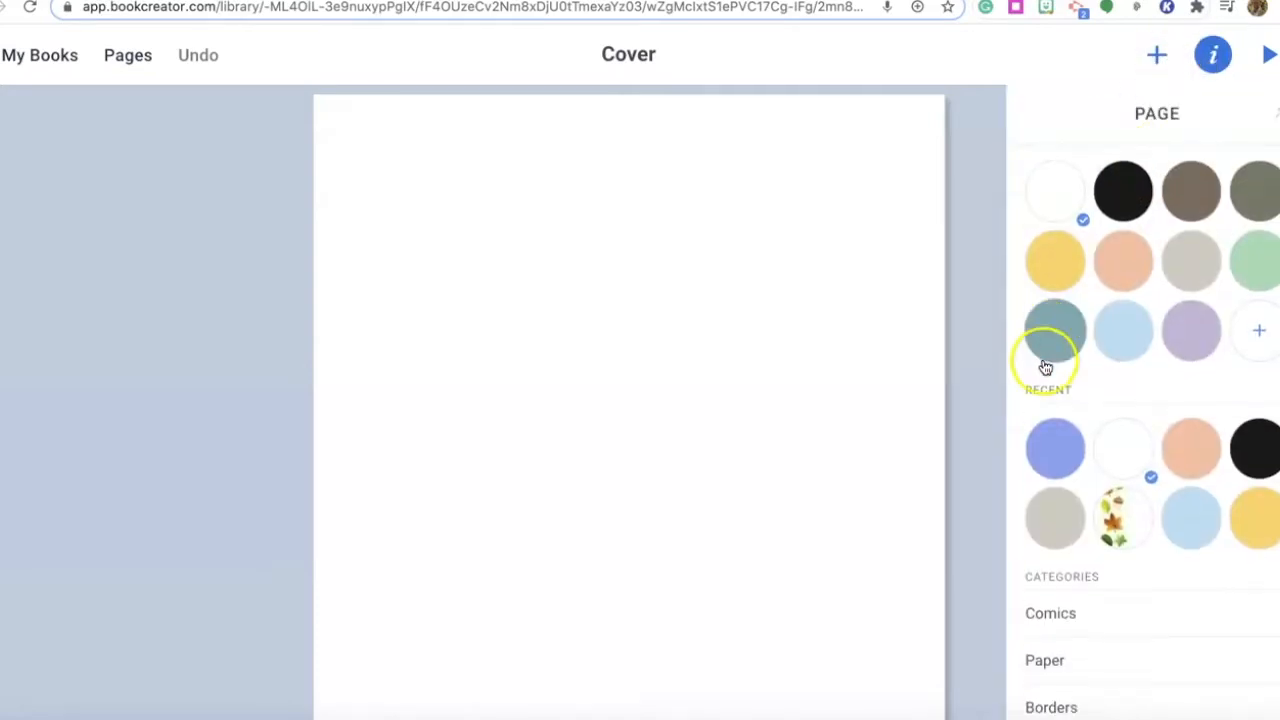
pyautogui.click(1185, 258)
pyautogui.scroll(-2, 1123, 385)
pyautogui.scroll(-2, 1123, 385)
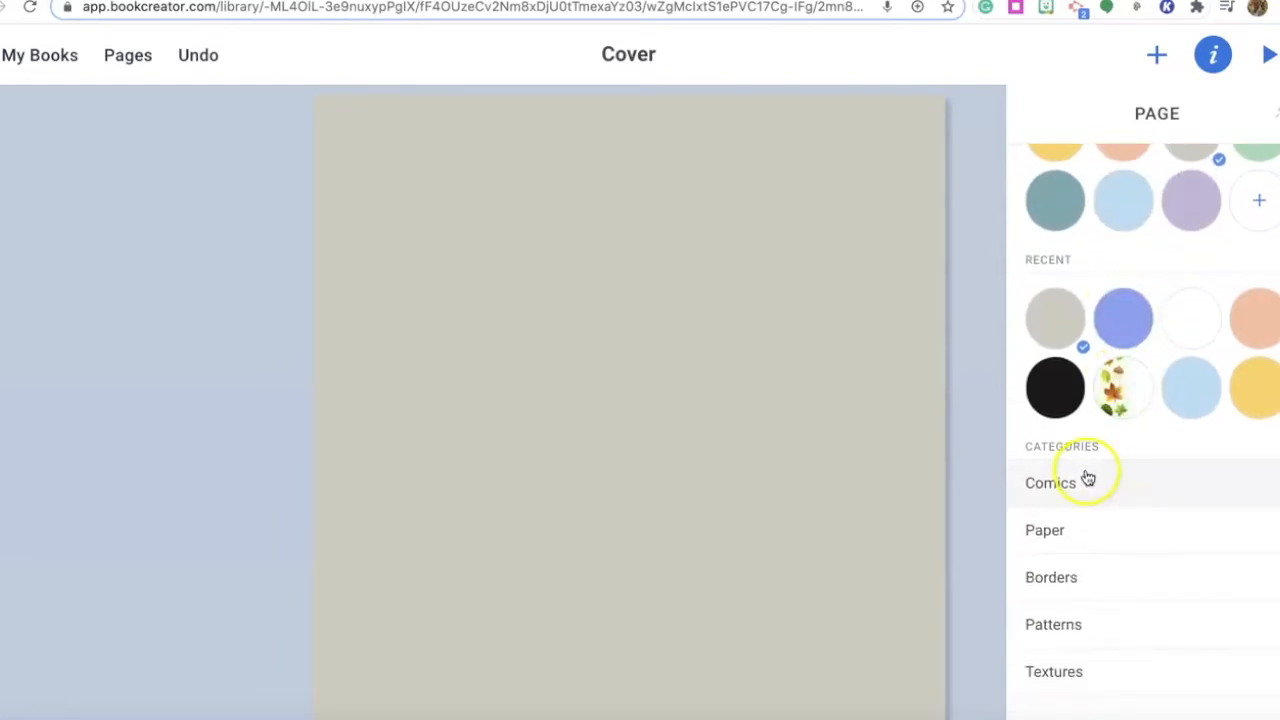
pyautogui.click(1089, 474)
pyautogui.click(1150, 475)
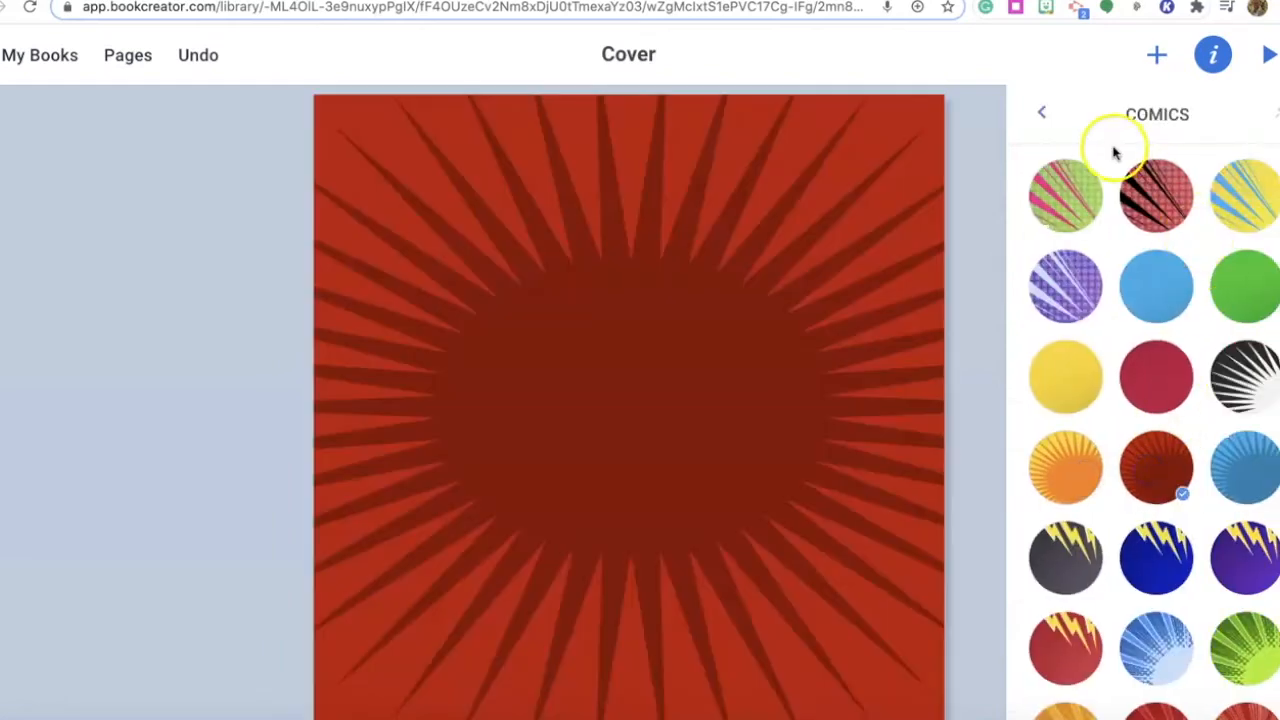
# Apply the yellow, blue and pink watercolor background from Textures to the cover, and return to the page options.
pyautogui.click(1047, 113)
pyautogui.scroll(-3, 1123, 410)
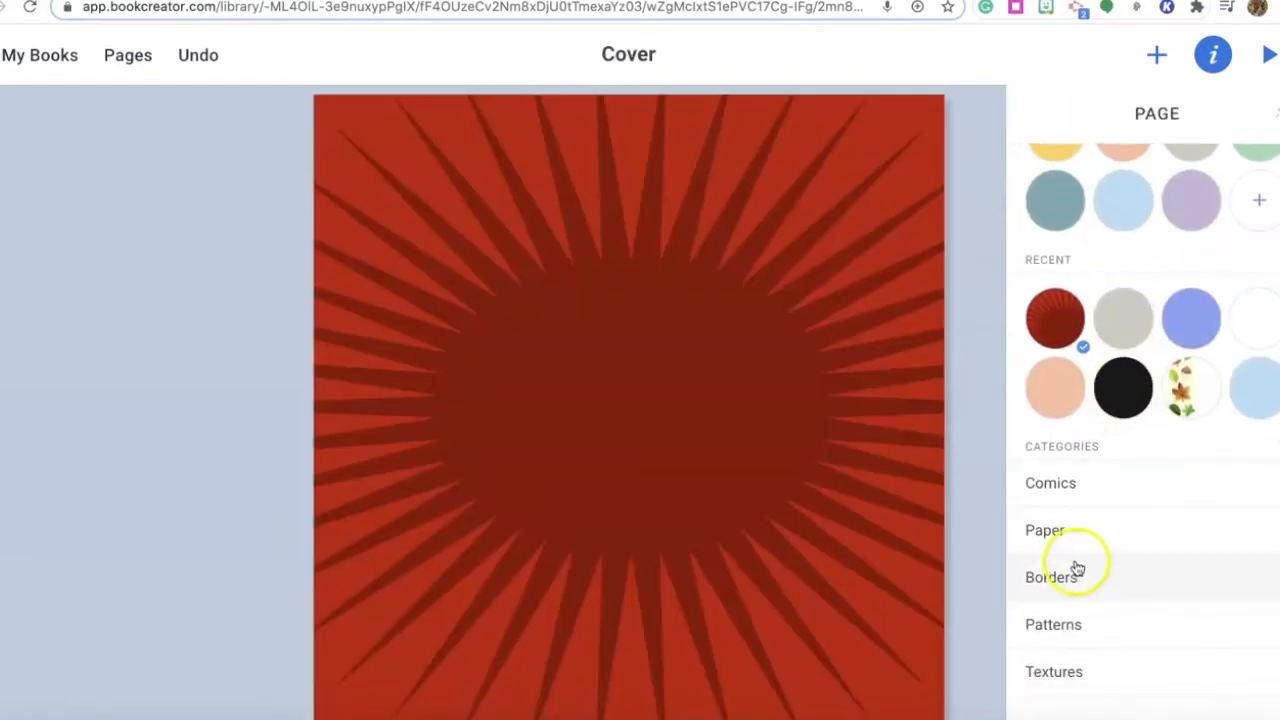
pyautogui.click(1085, 673)
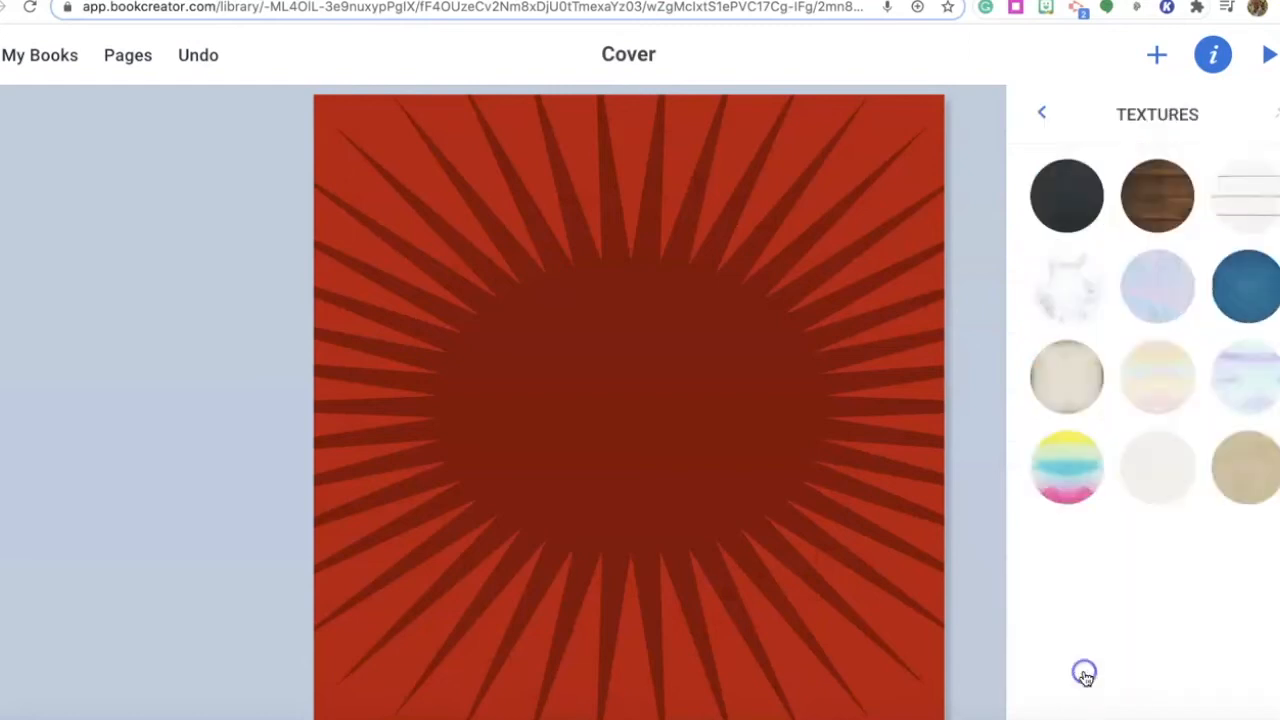
pyautogui.click(1064, 452)
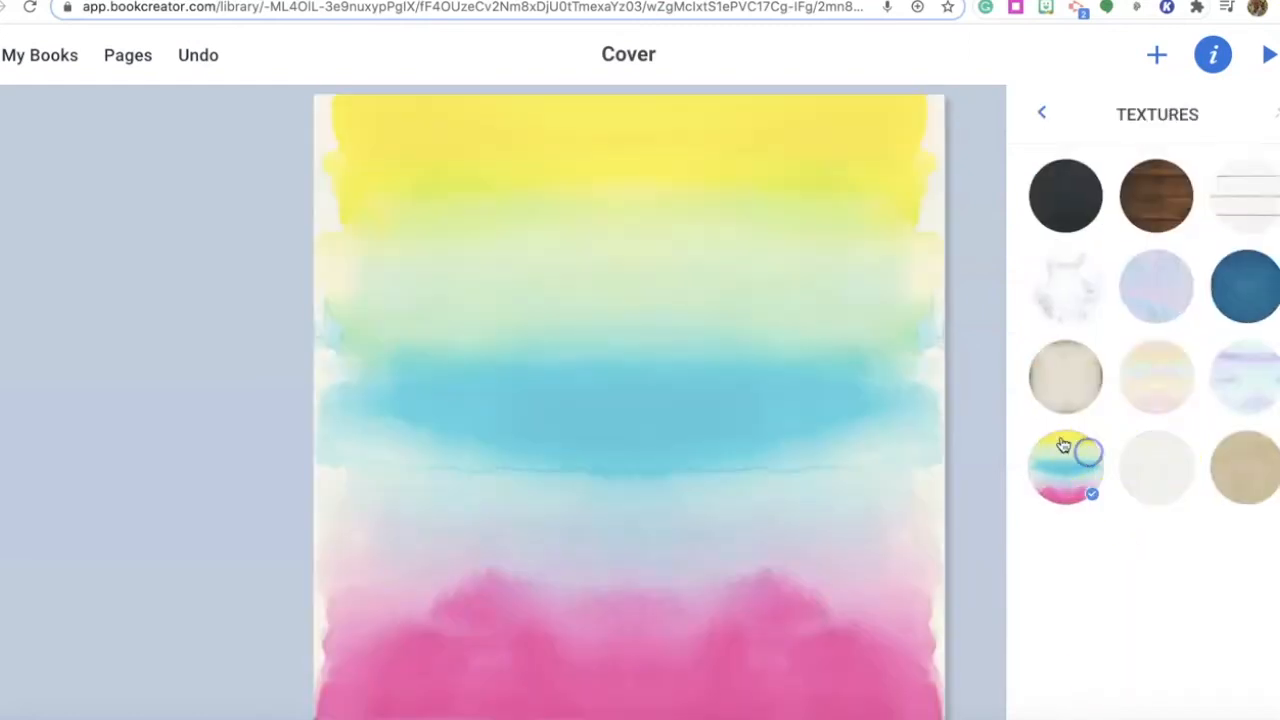
pyautogui.click(1045, 118)
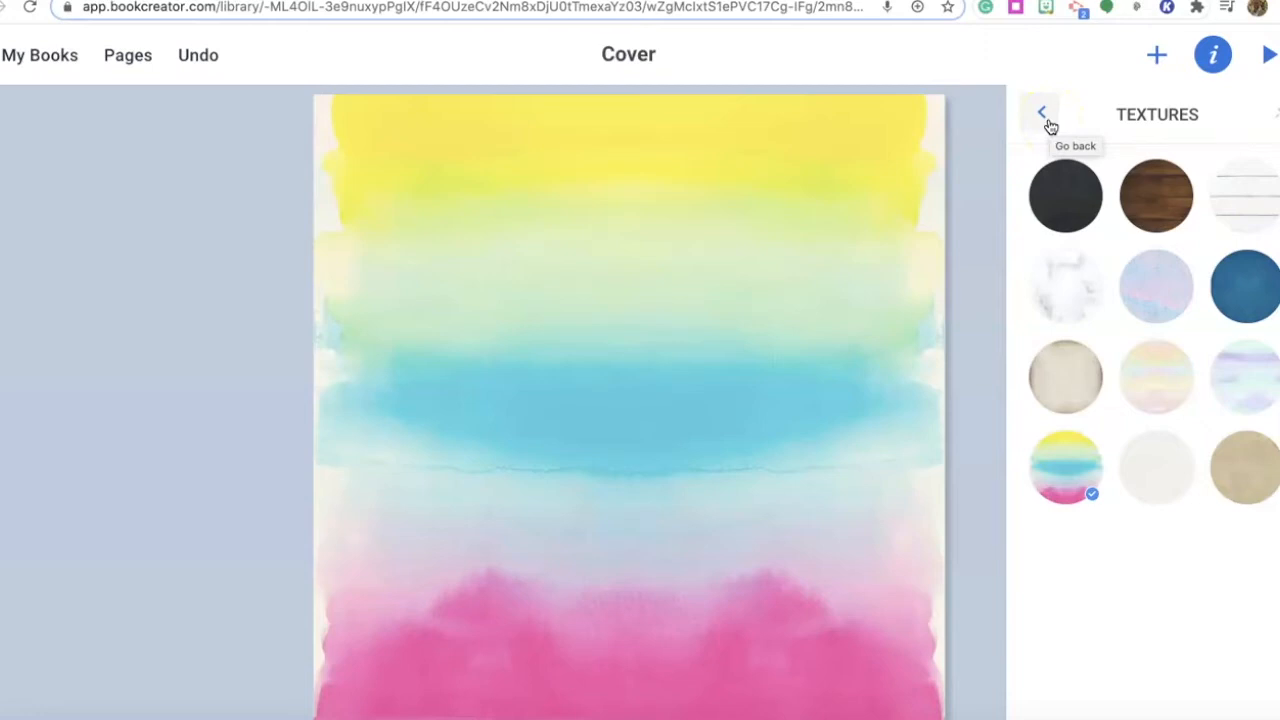
pyautogui.click(1040, 114)
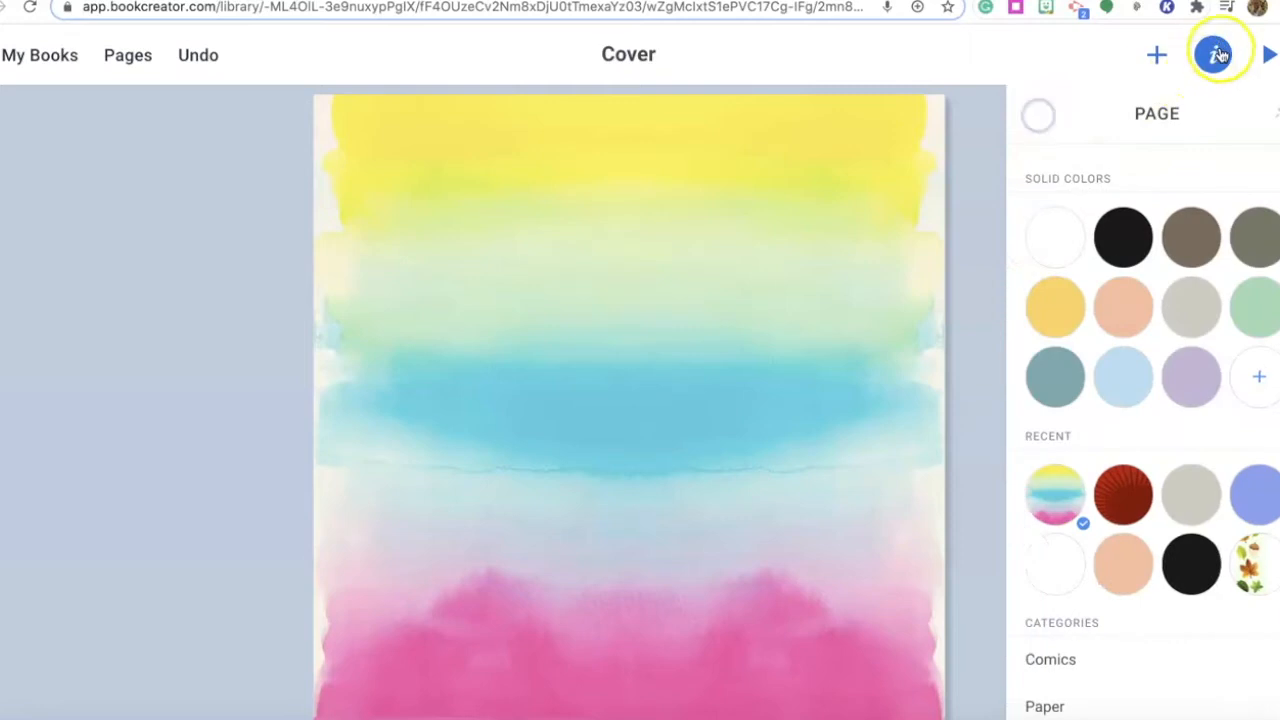
pyautogui.click(1213, 55)
pyautogui.click(1211, 57)
pyautogui.scroll(-2, 1068, 466)
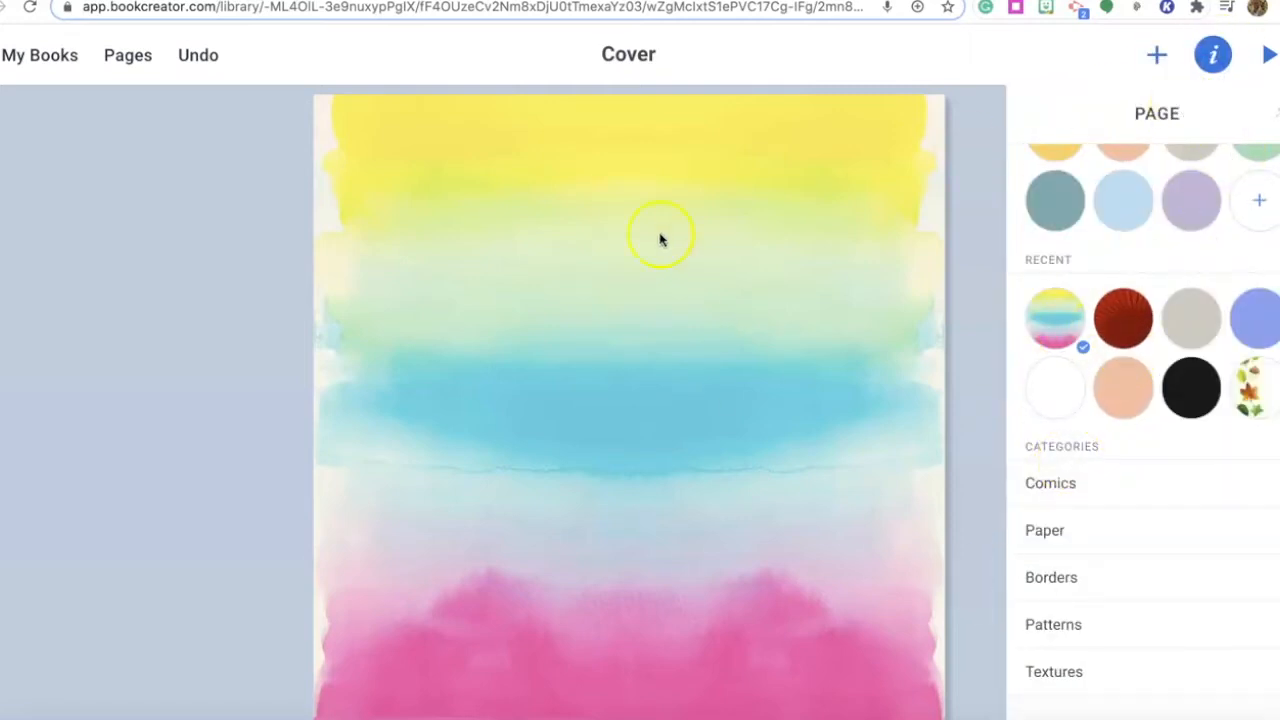
# Import the Syrian War.jpeg image file from the Desktop onto the cover.
pyautogui.click(1157, 57)
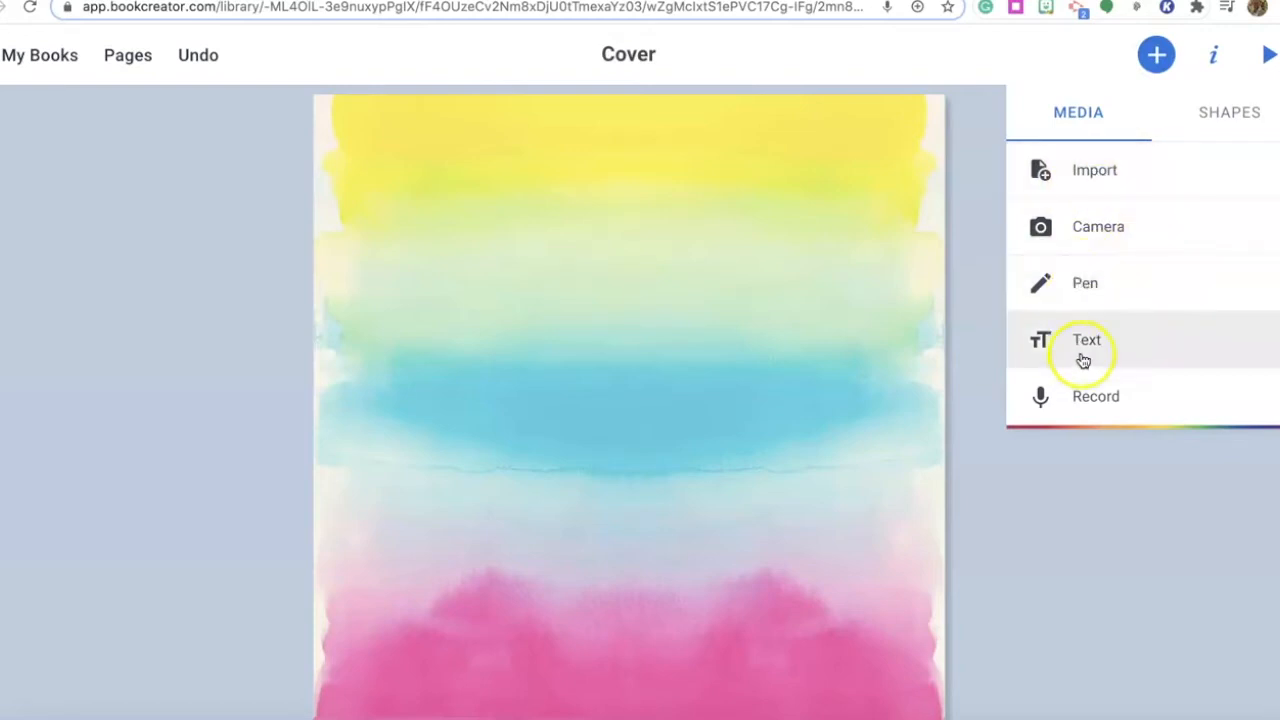
pyautogui.click(1100, 176)
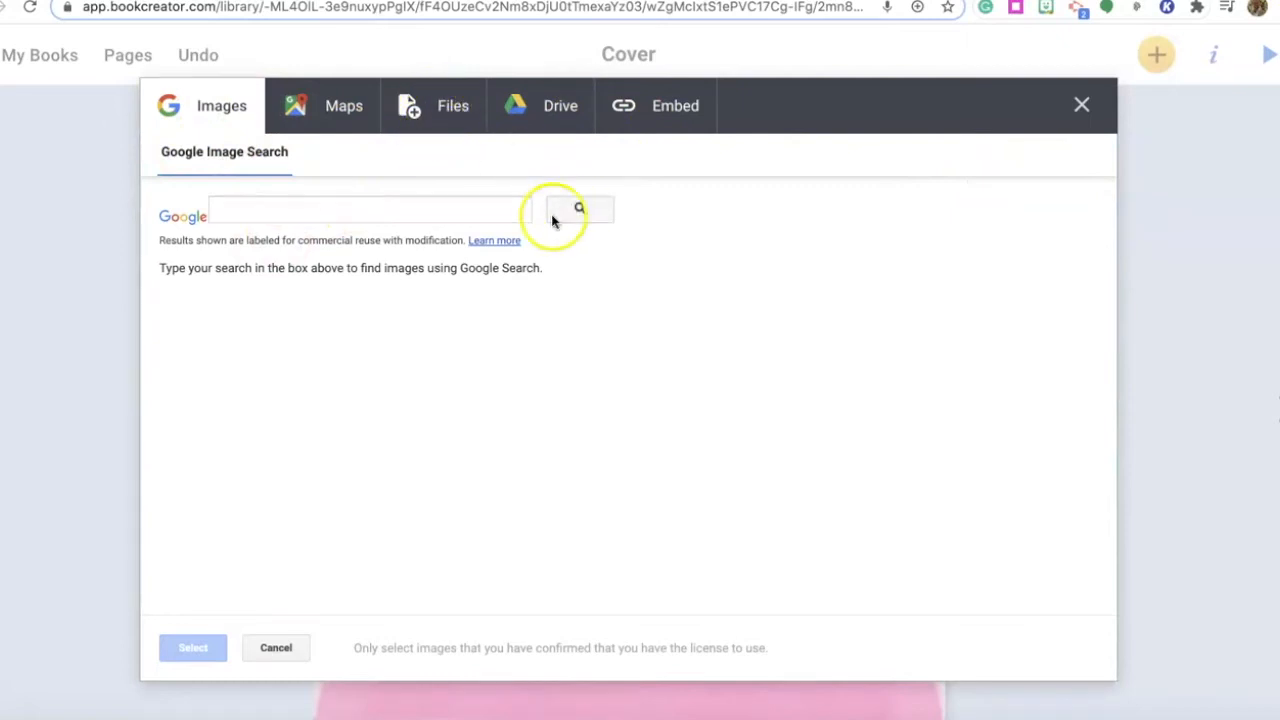
pyautogui.click(421, 110)
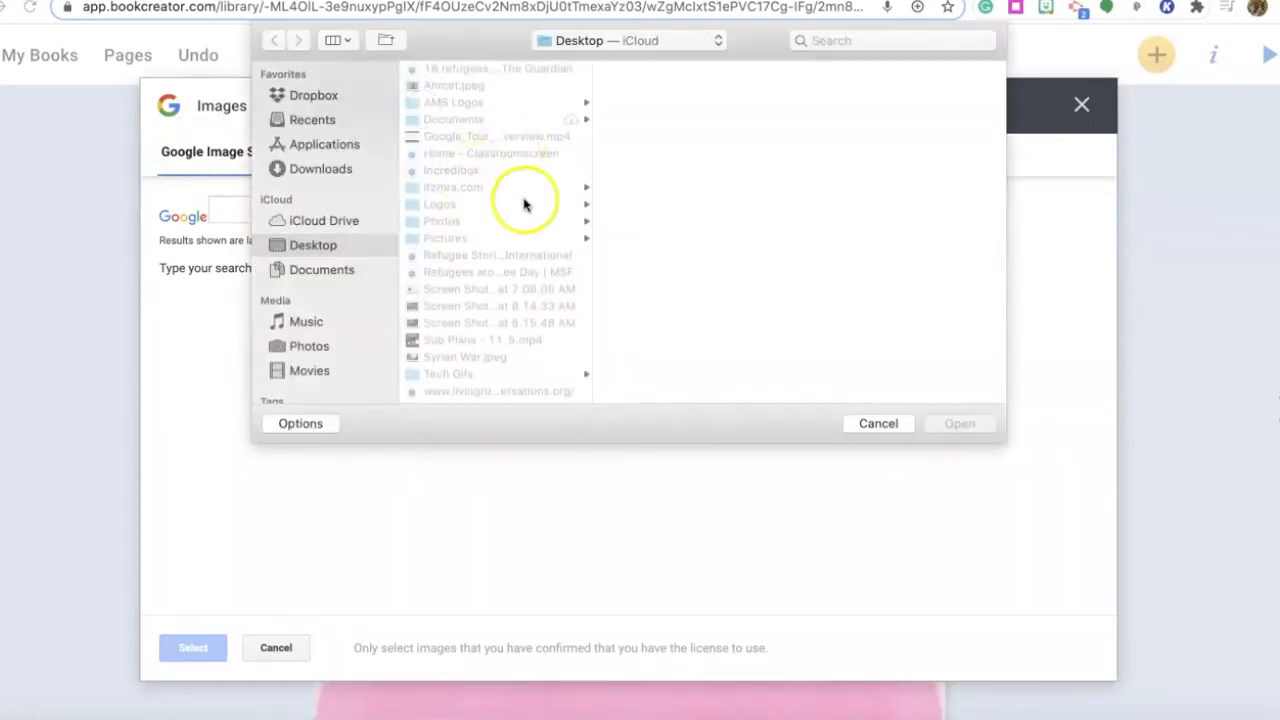
pyautogui.scroll(-1, 450, 300)
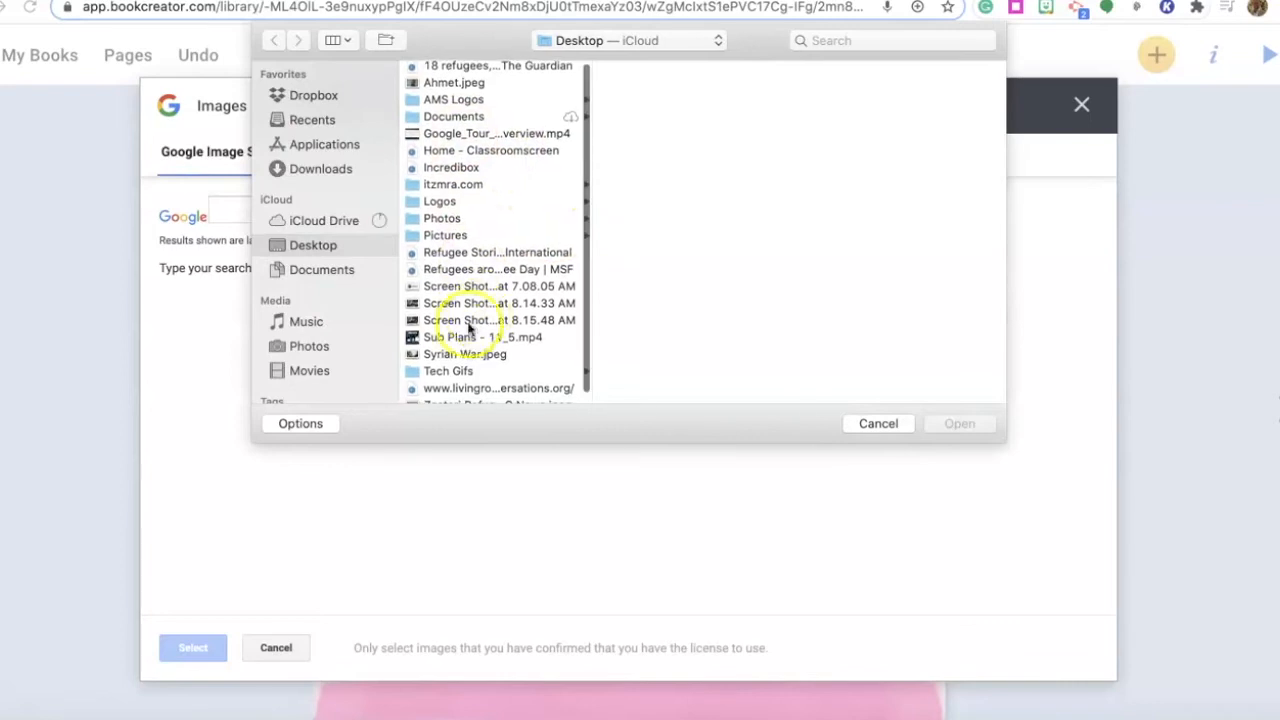
pyautogui.click(455, 355)
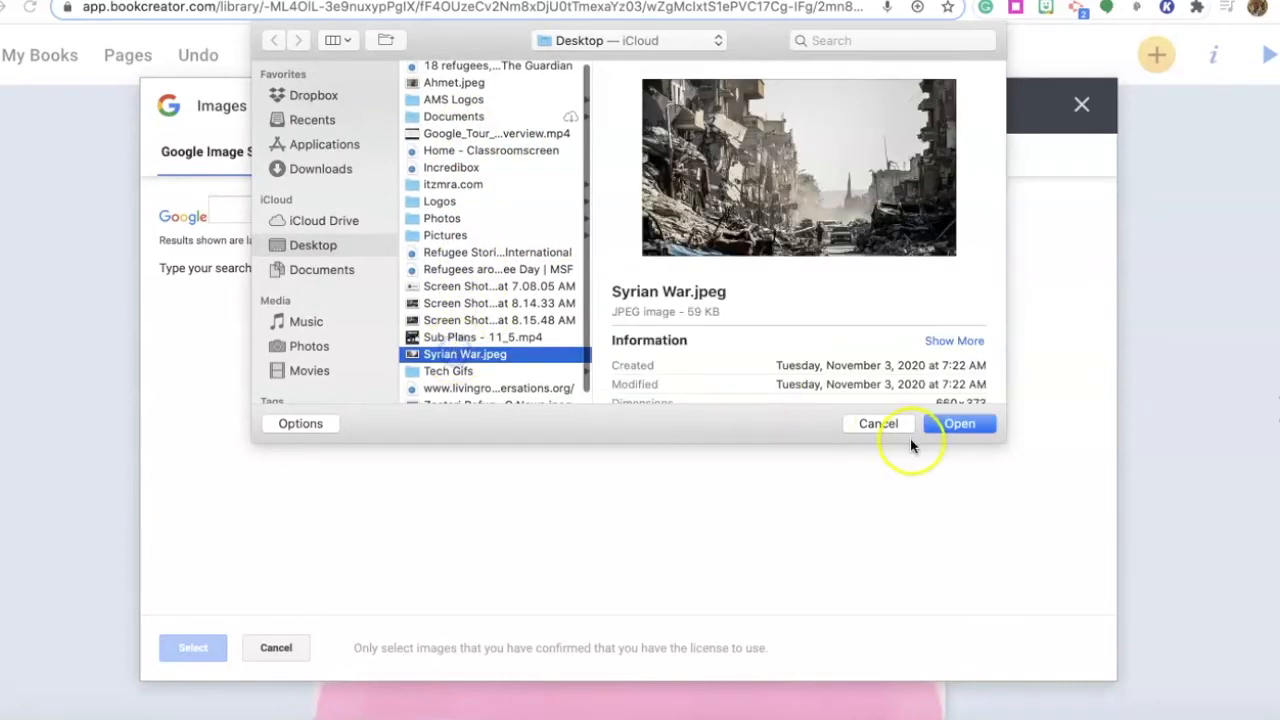
pyautogui.click(960, 424)
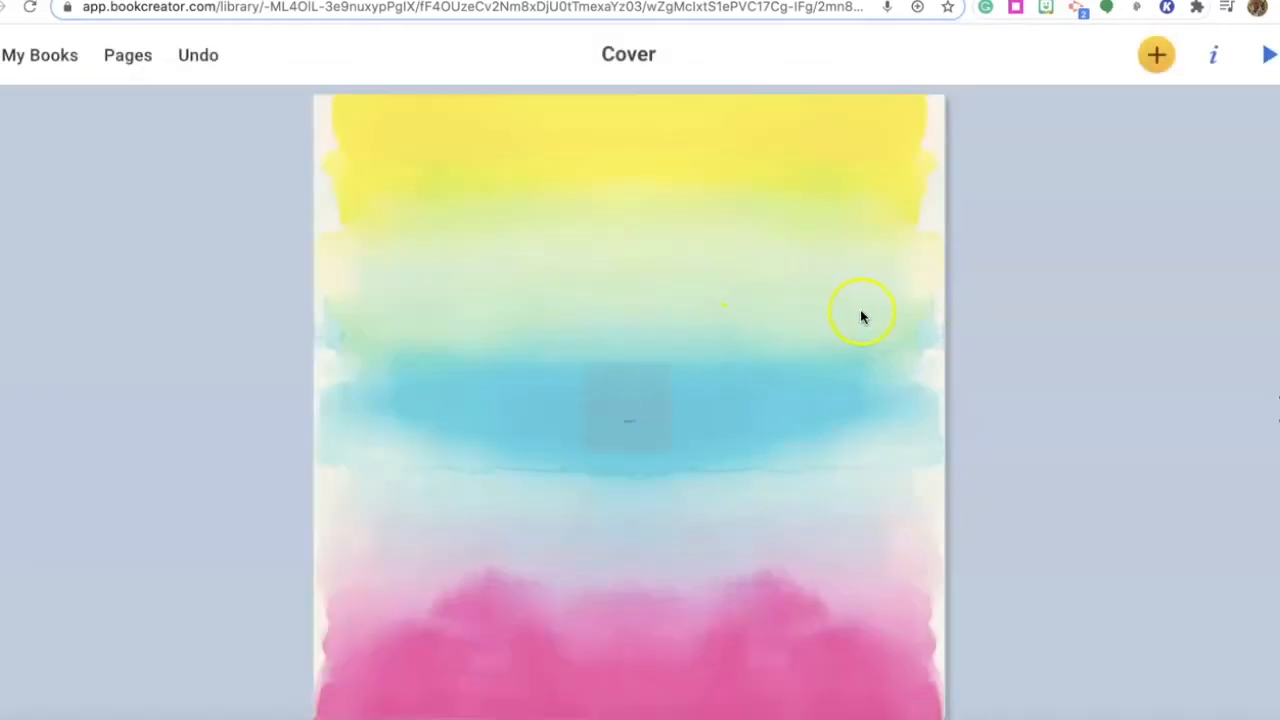
# Shrink the imported photo, position it across the middle of the cover, and open its image options.
pyautogui.moveTo(634, 423); pyautogui.dragTo(661, 381)
pyautogui.moveTo(963, 217); pyautogui.dragTo(856, 272)
pyautogui.moveTo(707, 371); pyautogui.dragTo(707, 445)
pyautogui.click(1213, 55)
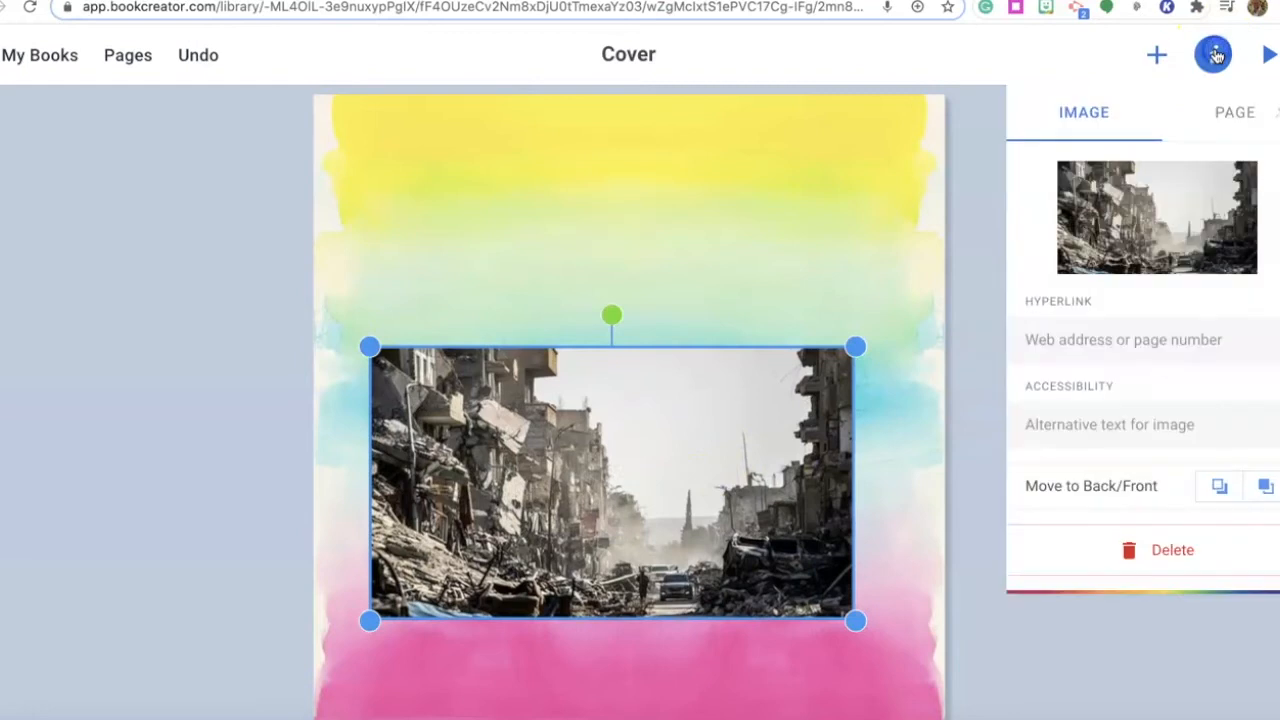
# Add the text "okjdfghakjhdfklsahdflkhkjlfdhsa" above the photo on the cover and tilt it slightly counterclockwise.
pyautogui.click(1157, 55)
pyautogui.click(1110, 336)
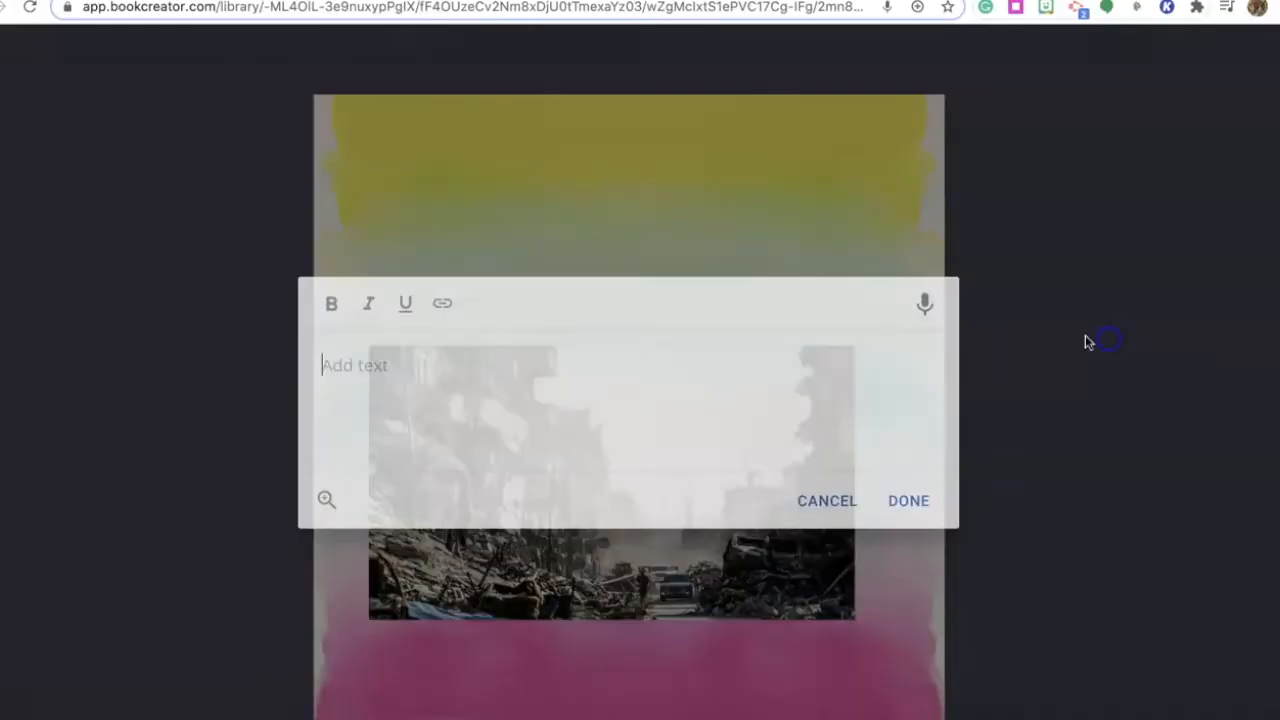
pyautogui.write('okjdfghakjhdfklsahdflkhkjlfdhsa')
pyautogui.click(601, 247)
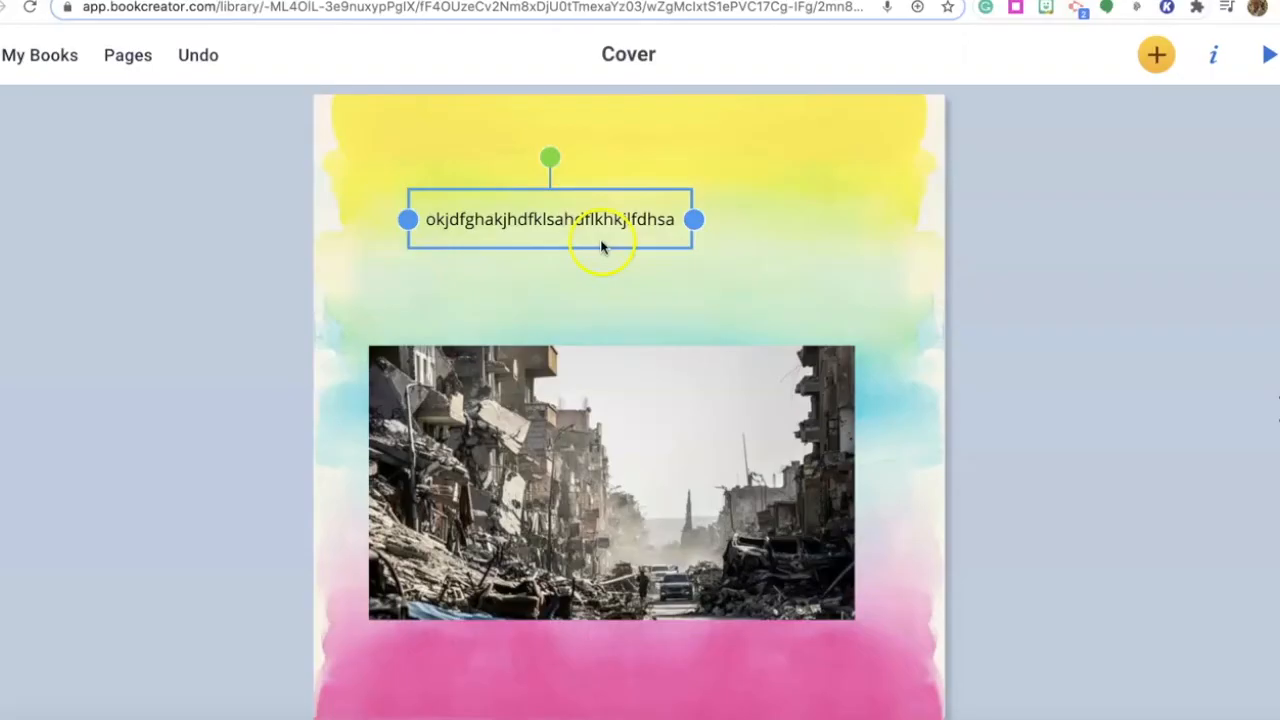
pyautogui.moveTo(681, 220); pyautogui.dragTo(628, 219)
pyautogui.moveTo(520, 163); pyautogui.dragTo(507, 158)
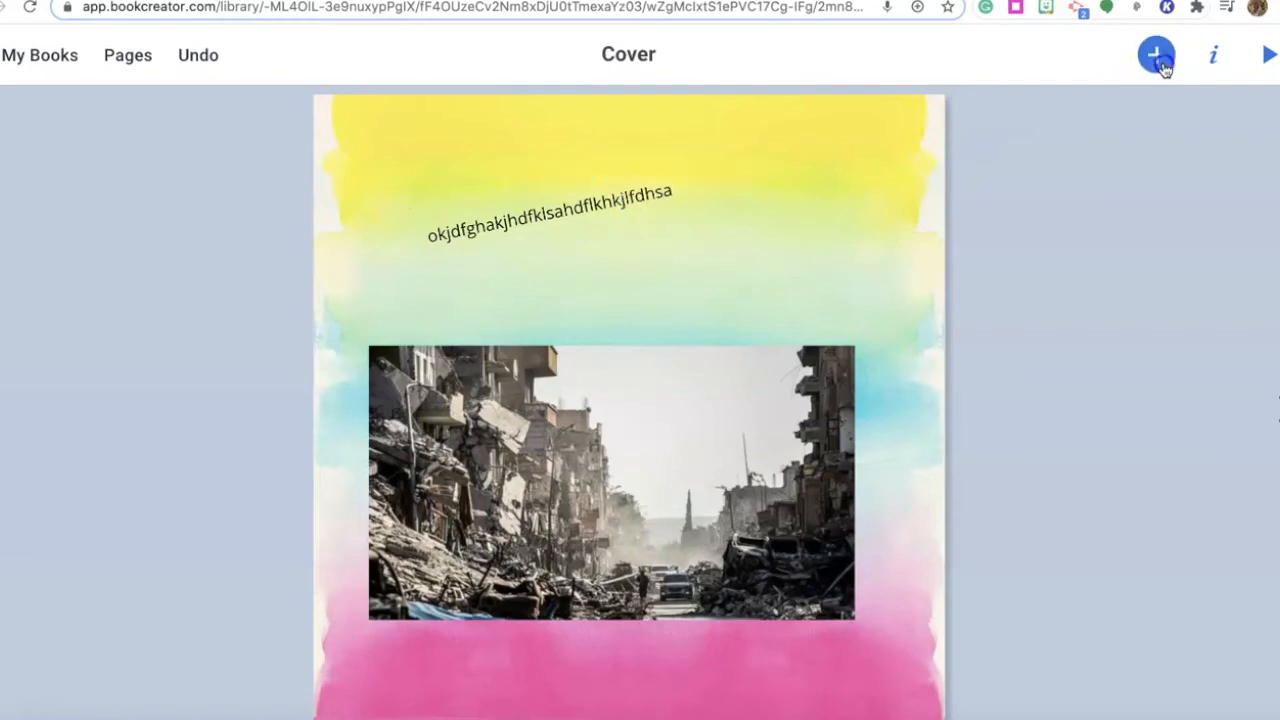
# Leave the cover editor and return to the Current Global Issues book library.
pyautogui.click(1156, 54)
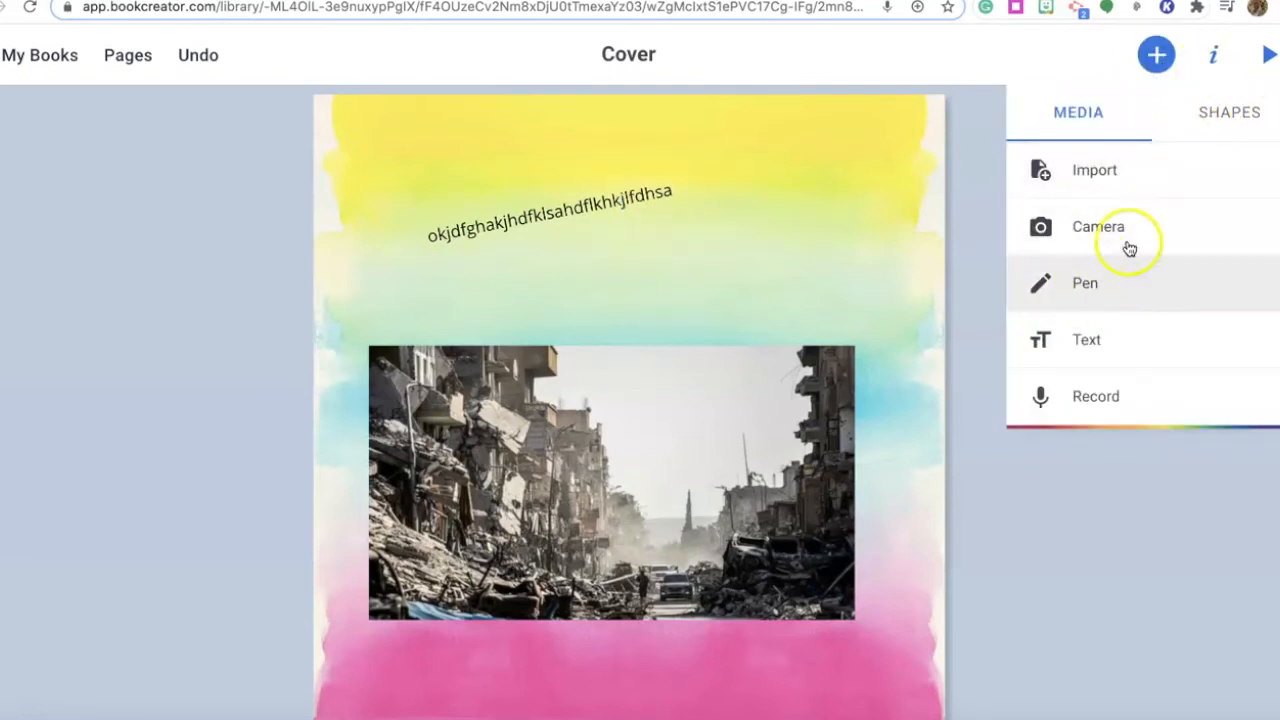
pyautogui.click(55, 64)
pyautogui.click(636, 345)
pyautogui.click(30, 58)
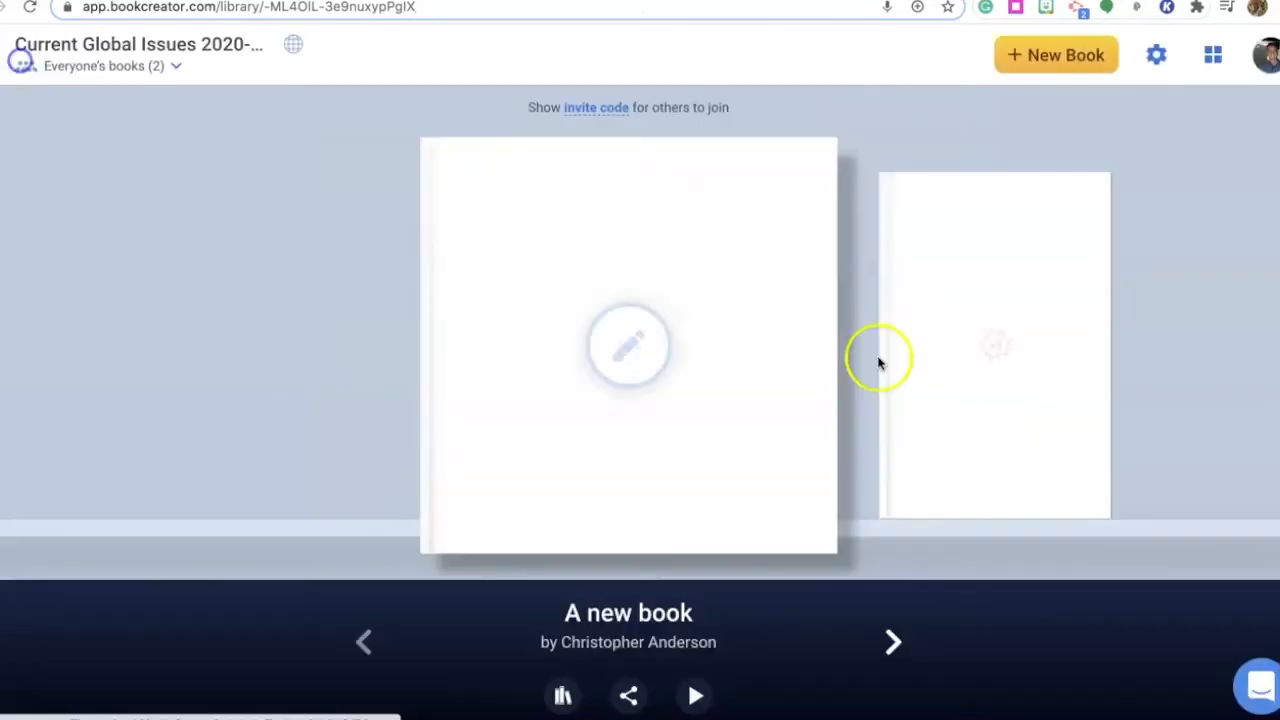
# Open the blank portrait comic book from the library and divide its cover into three stacked horizontal panels.
pyautogui.click(1020, 300)
pyautogui.click(711, 213)
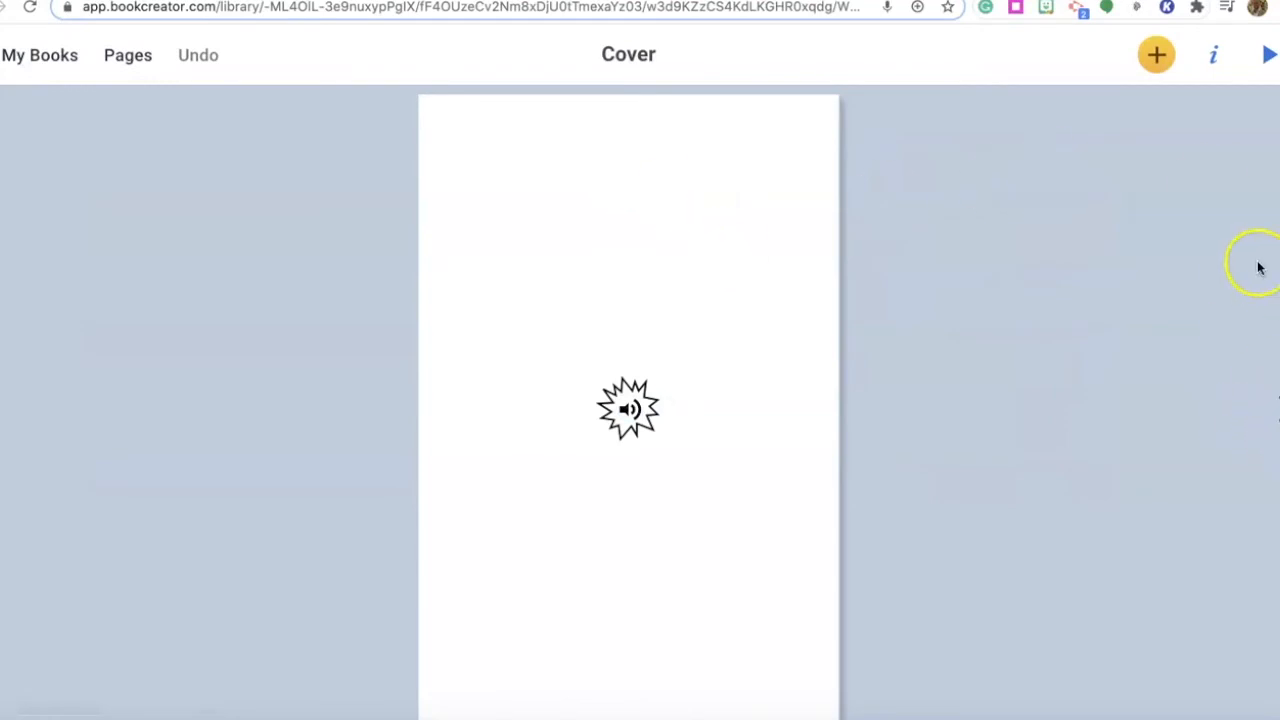
pyautogui.click(1214, 54)
pyautogui.scroll(-1, 1098, 510)
pyautogui.scroll(-2, 1098, 510)
pyautogui.scroll(2, 1094, 530)
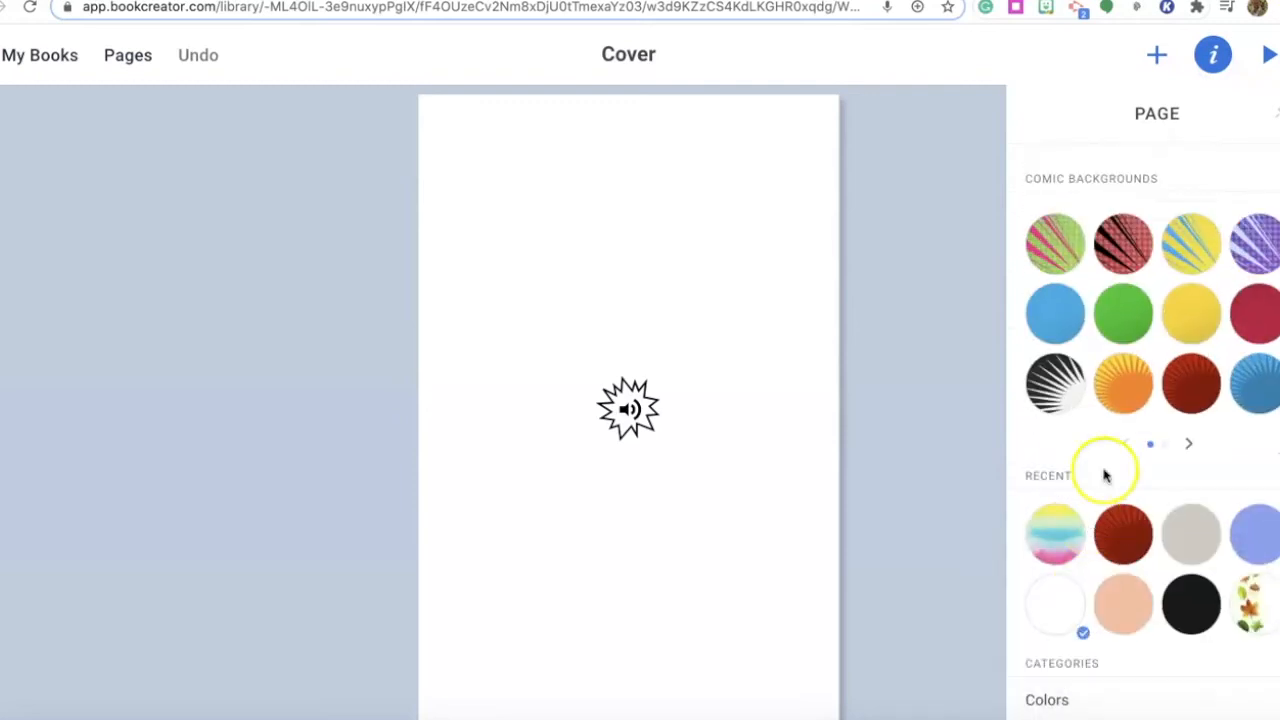
pyautogui.click(1156, 55)
pyautogui.click(1106, 189)
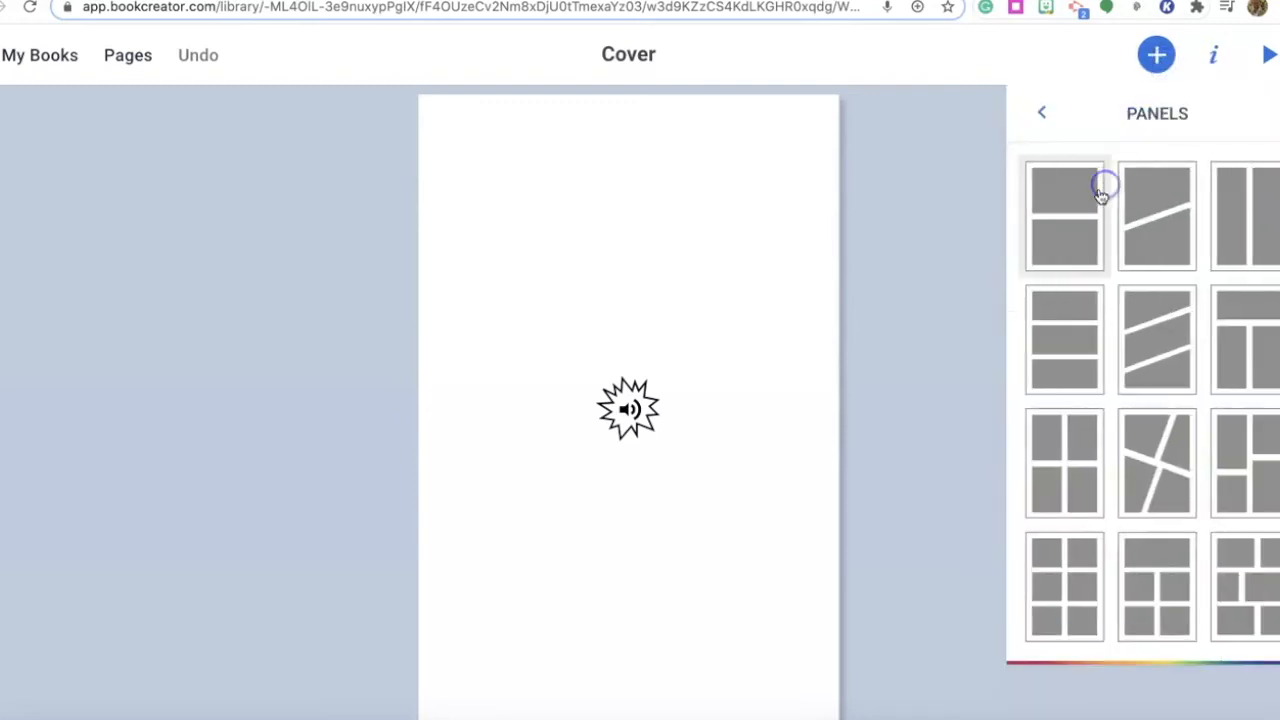
pyautogui.click(1066, 331)
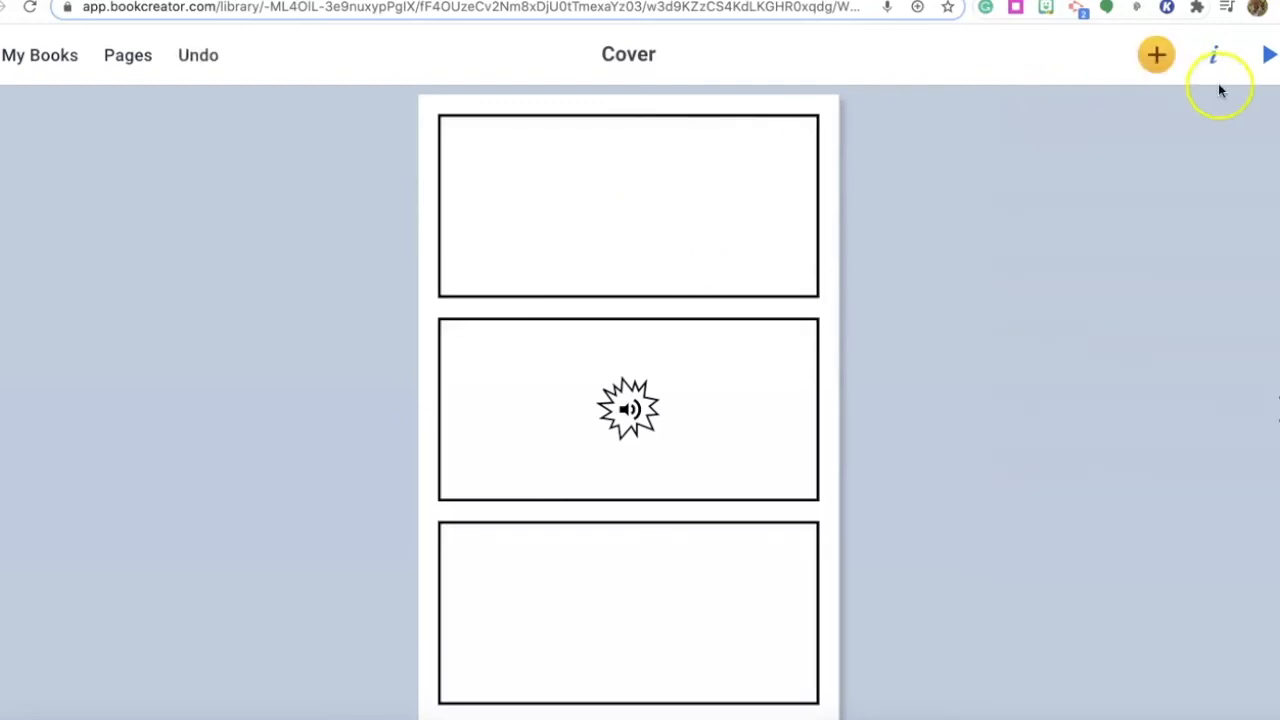
# Add a speech bubble to the cover and place a red burst sticker in the upper panel.
pyautogui.click(1156, 55)
pyautogui.click(1125, 222)
pyautogui.click(1156, 55)
pyautogui.click(1098, 396)
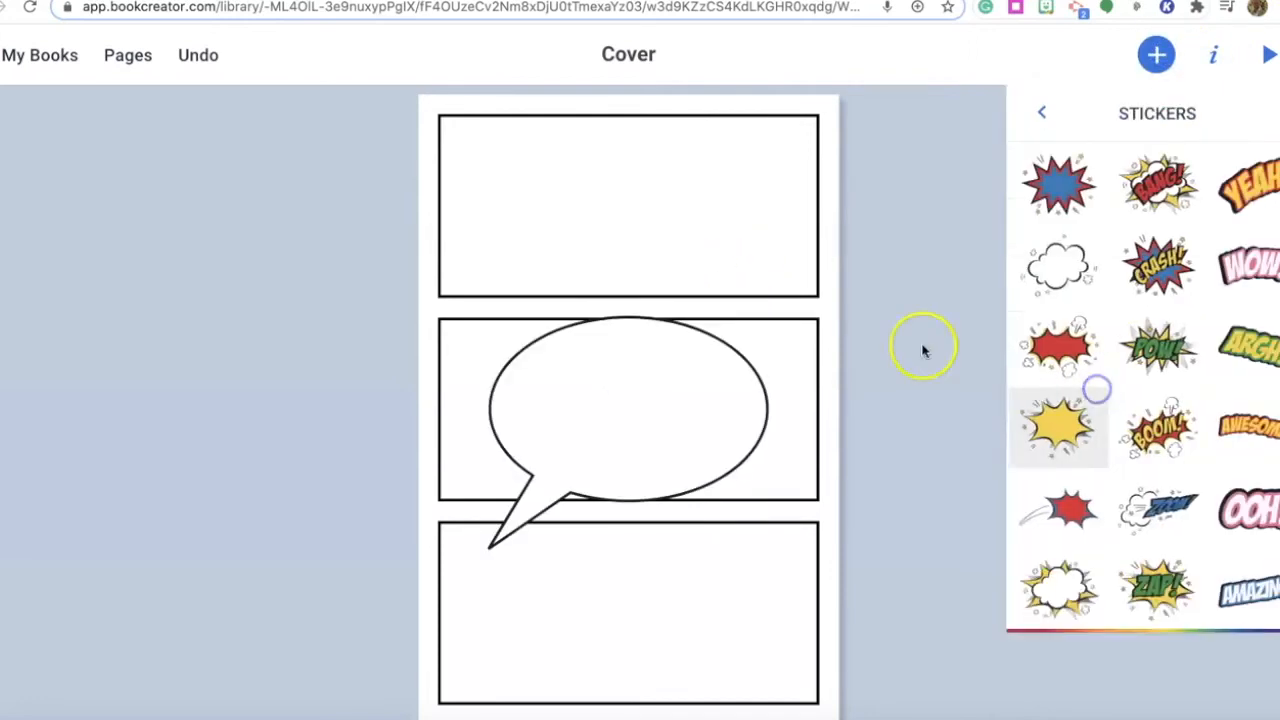
pyautogui.click(1055, 340)
pyautogui.moveTo(676, 392); pyautogui.dragTo(714, 197)
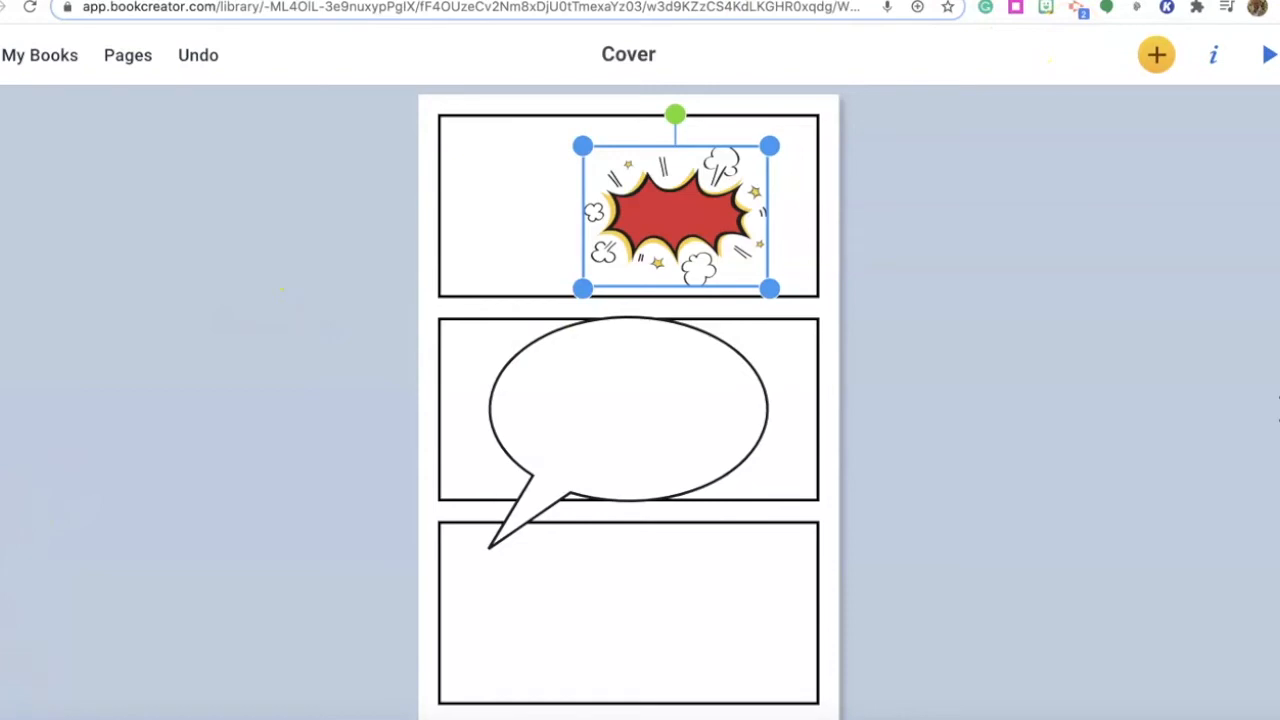
pyautogui.click(87, 412)
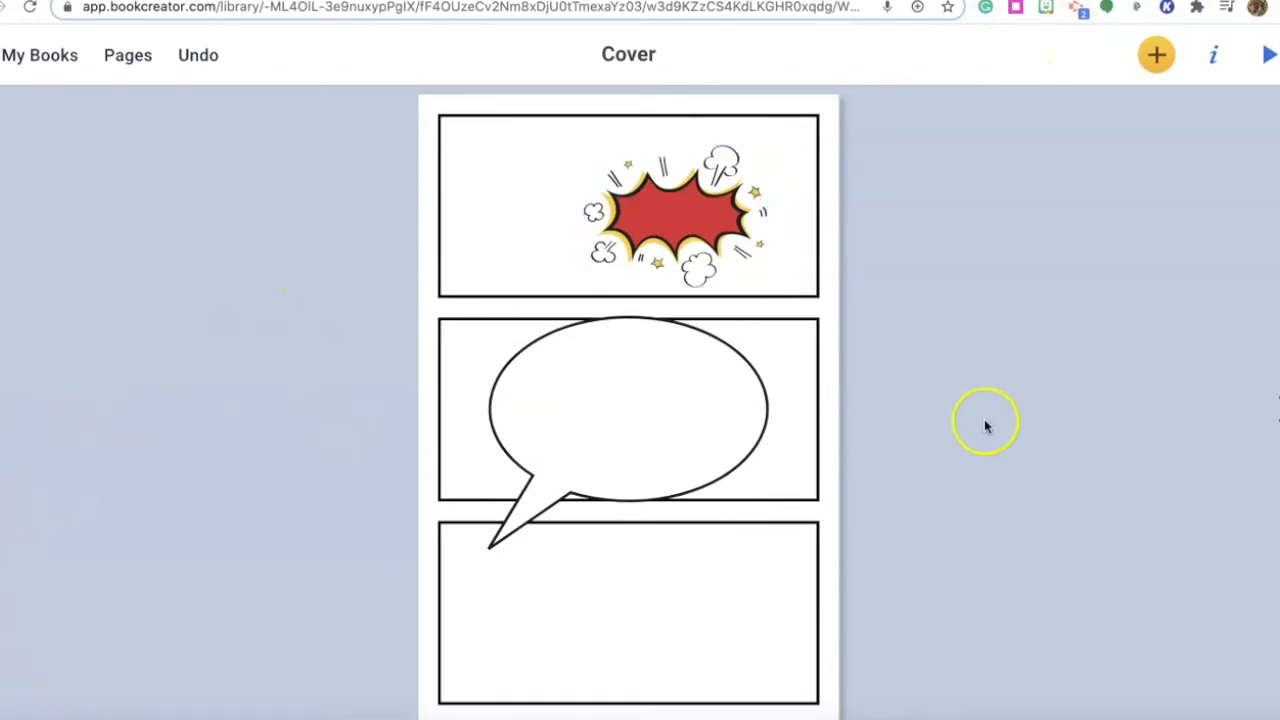
# Move the speech bubble up on the cover so it sits behind the red burst sticker.
pyautogui.click(1273, 401)
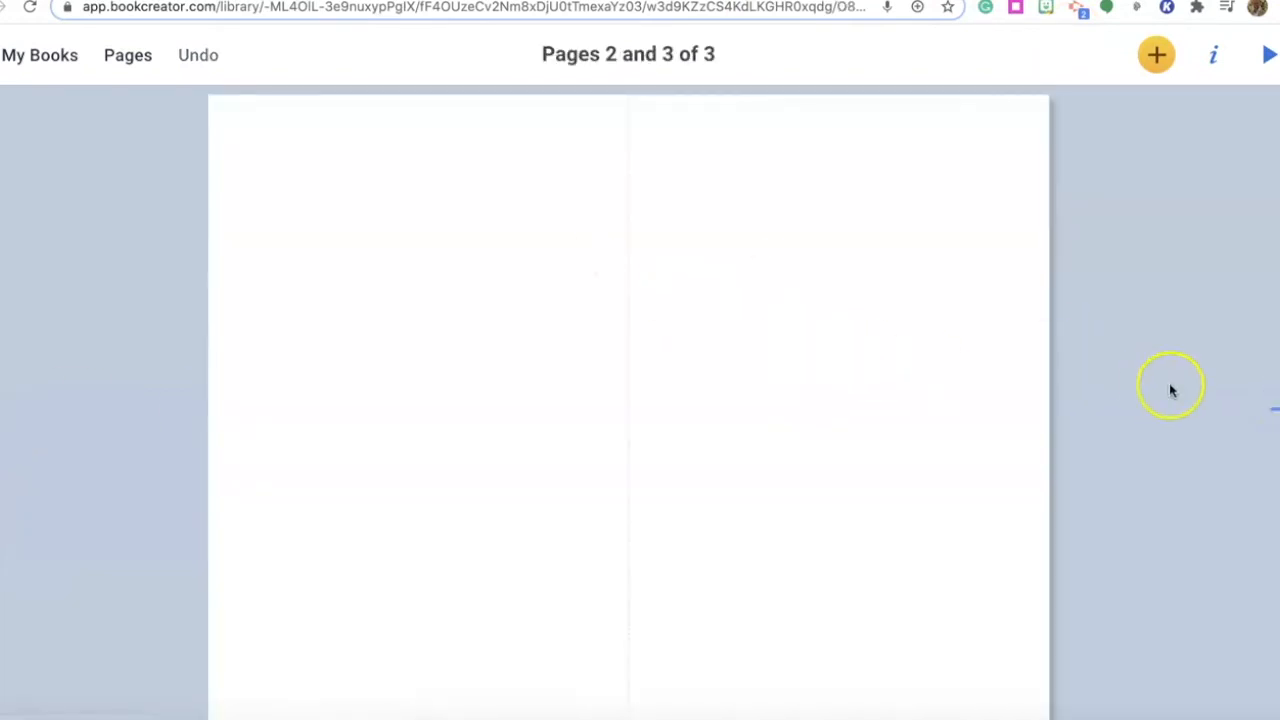
pyautogui.click(3, 407)
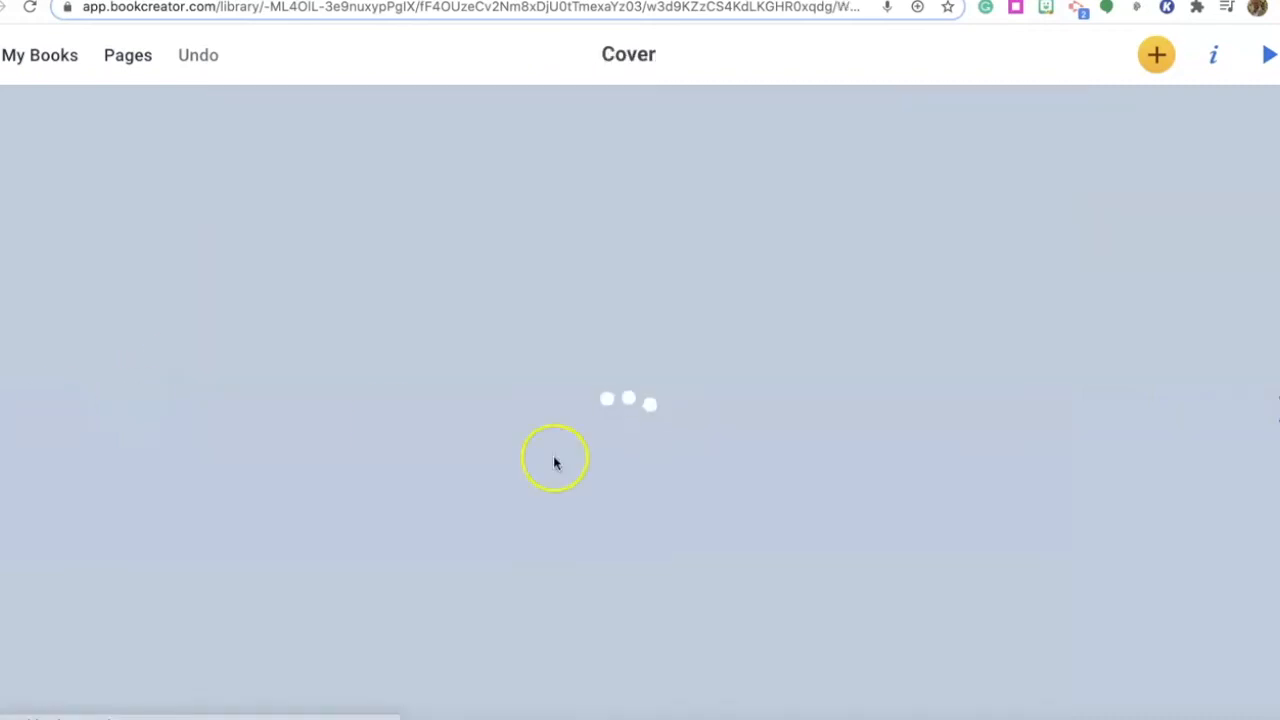
pyautogui.click(712, 475)
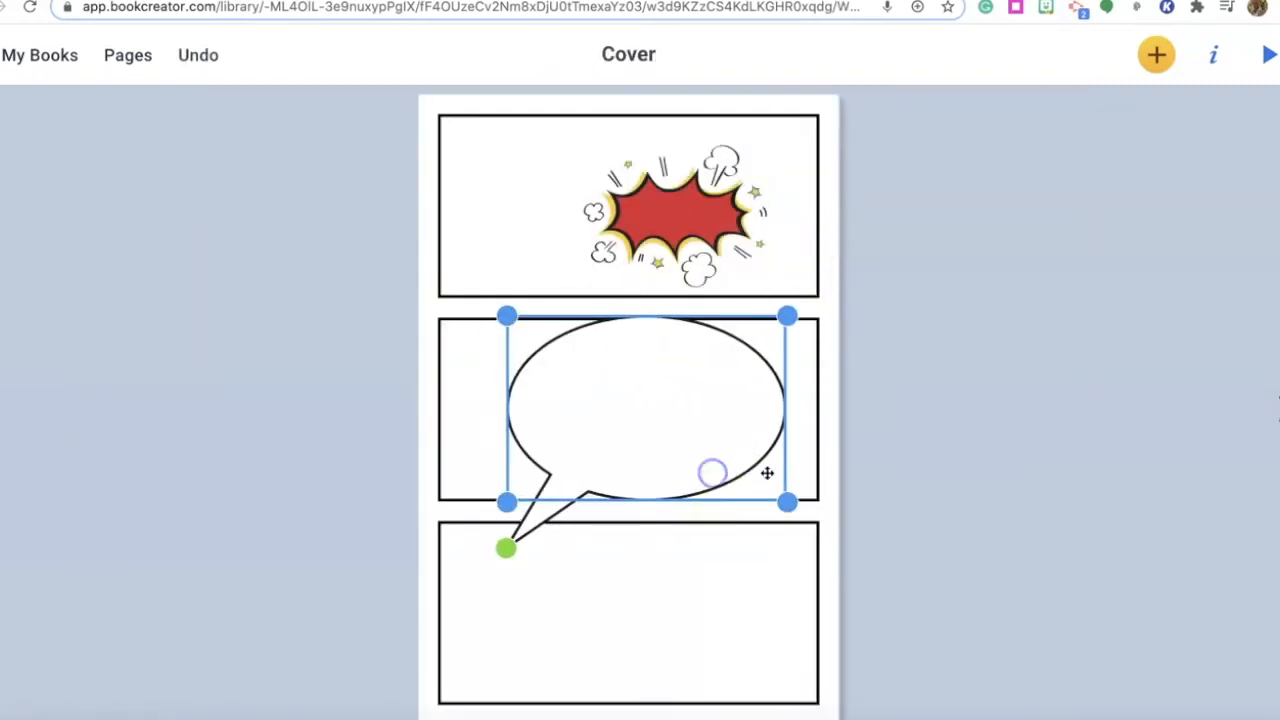
pyautogui.moveTo(712, 475); pyautogui.dragTo(734, 297)
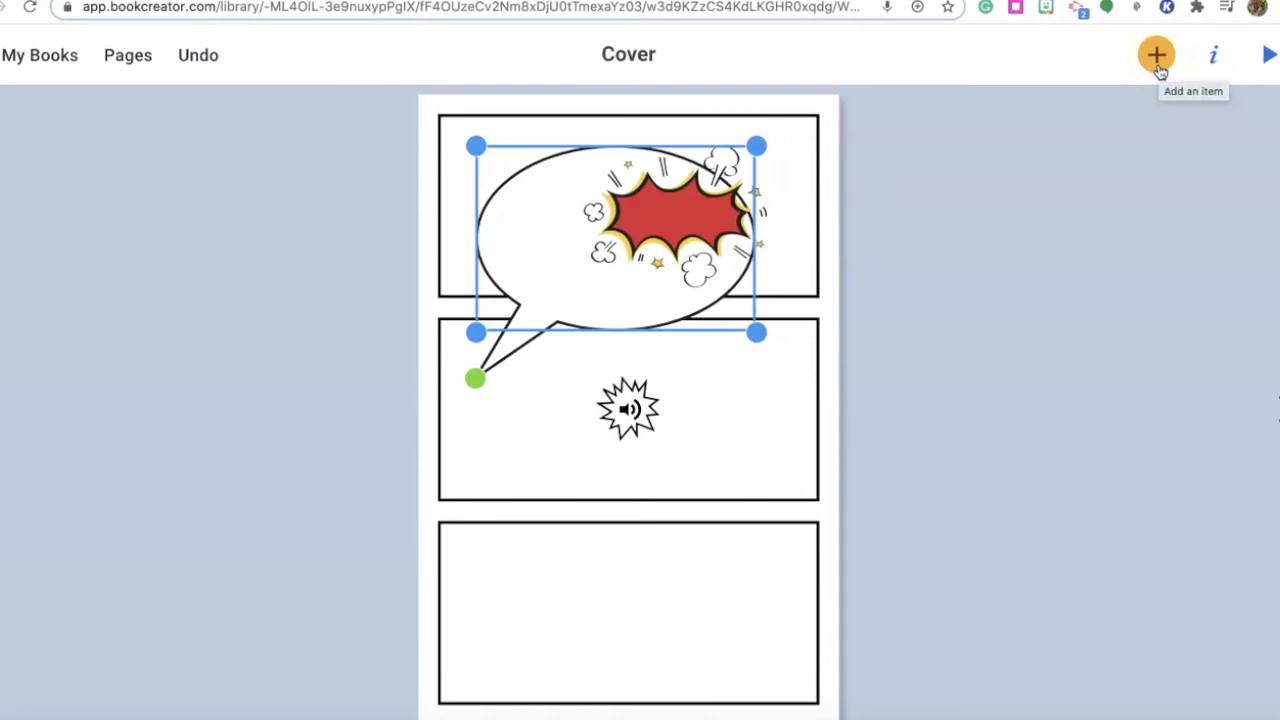
# Record a short sound clip and add it to the comic cover.
pyautogui.click(1157, 57)
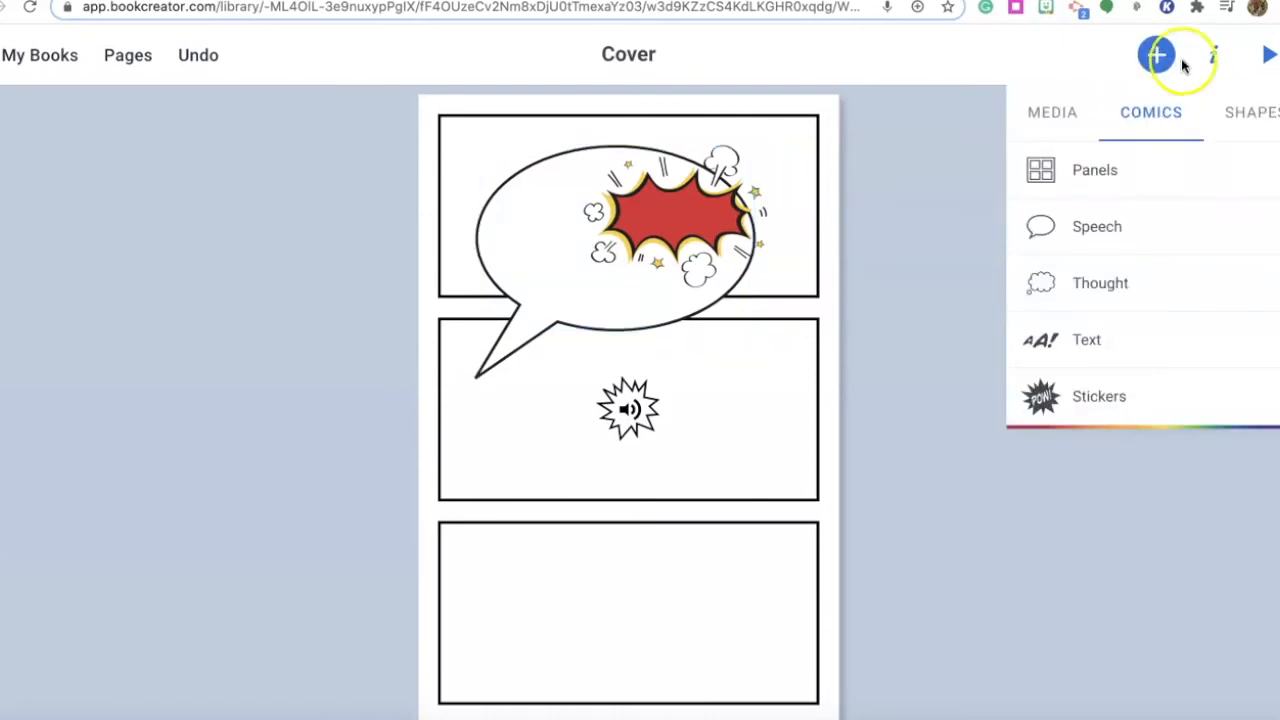
pyautogui.click(1209, 57)
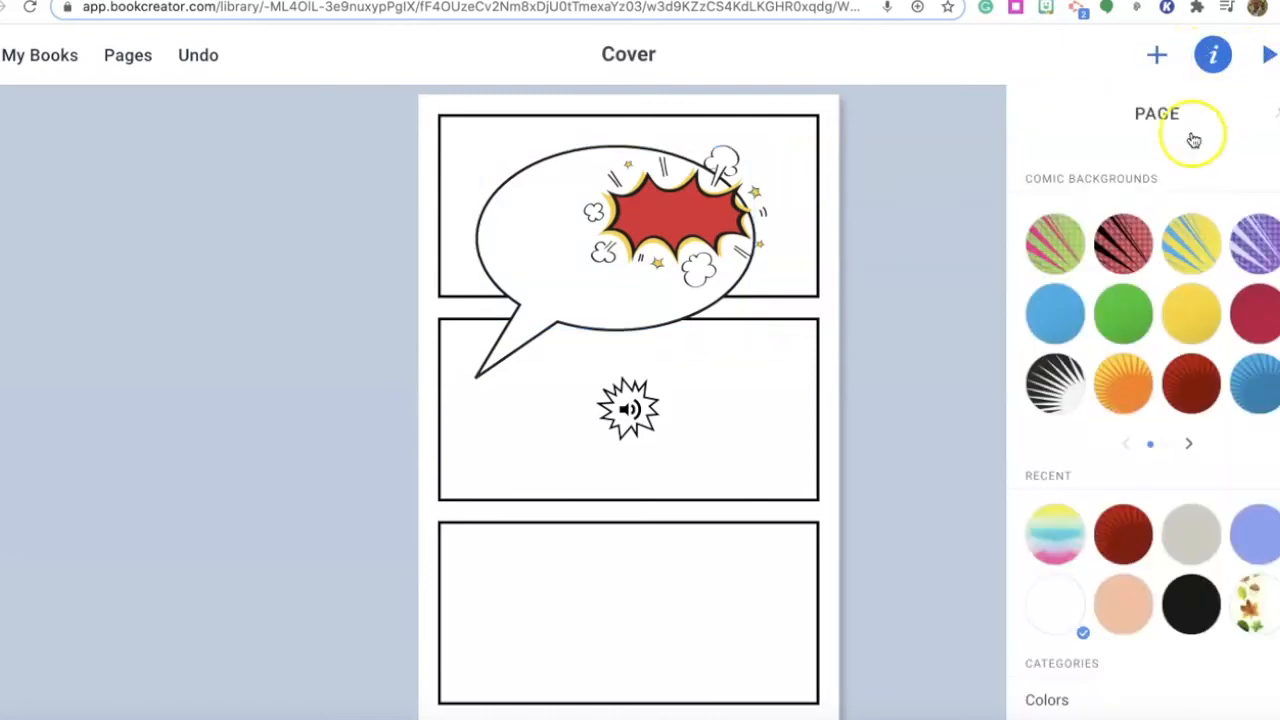
pyautogui.click(1162, 74)
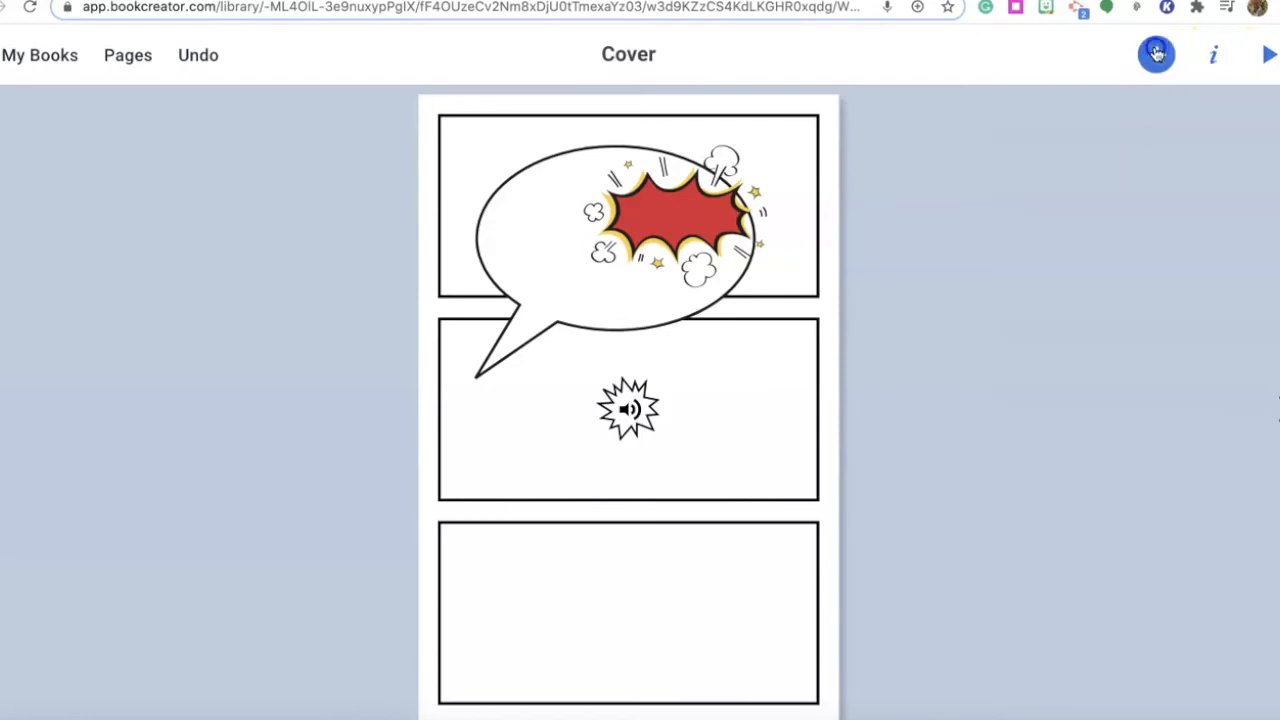
pyautogui.click(1157, 54)
pyautogui.click(1053, 112)
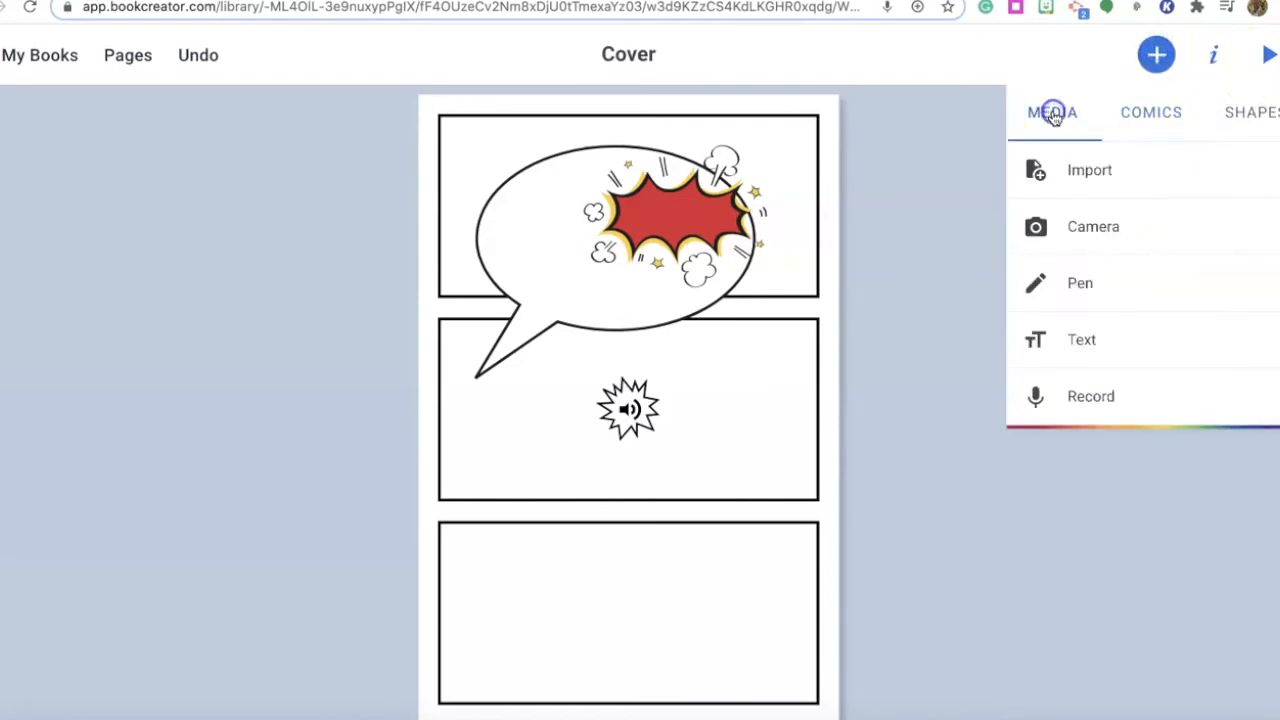
pyautogui.click(1077, 400)
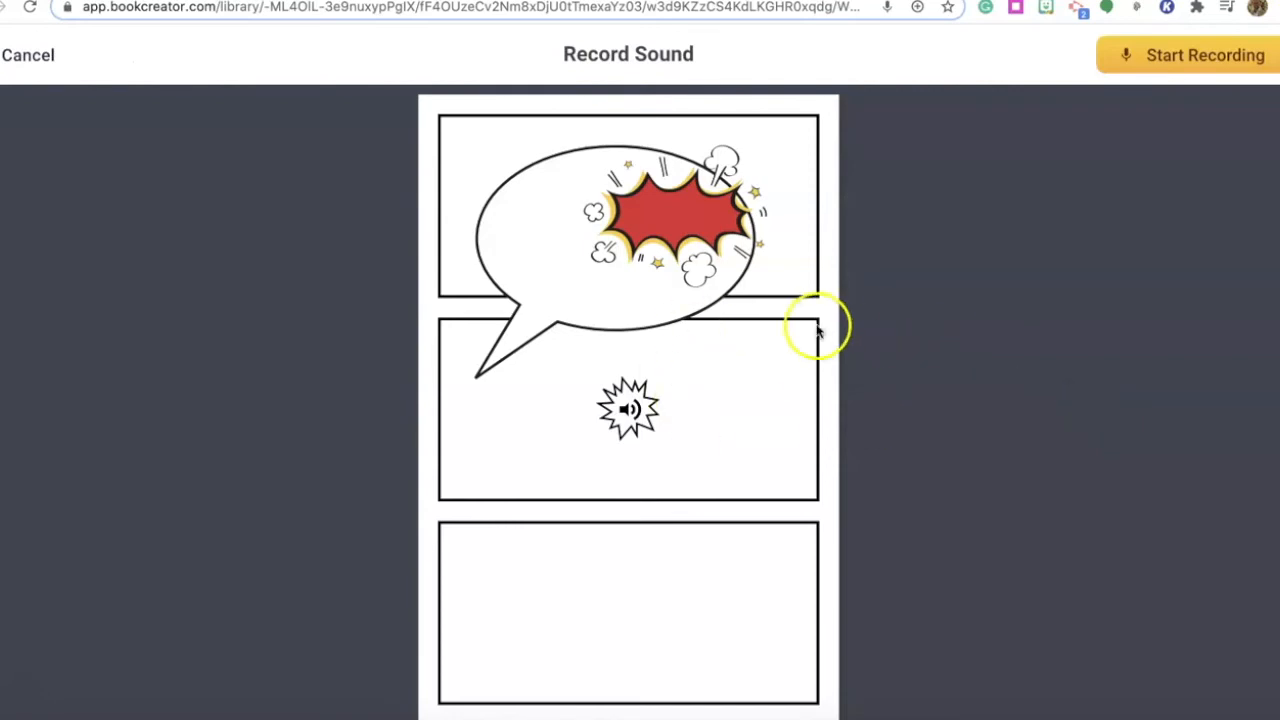
pyautogui.click(1190, 52)
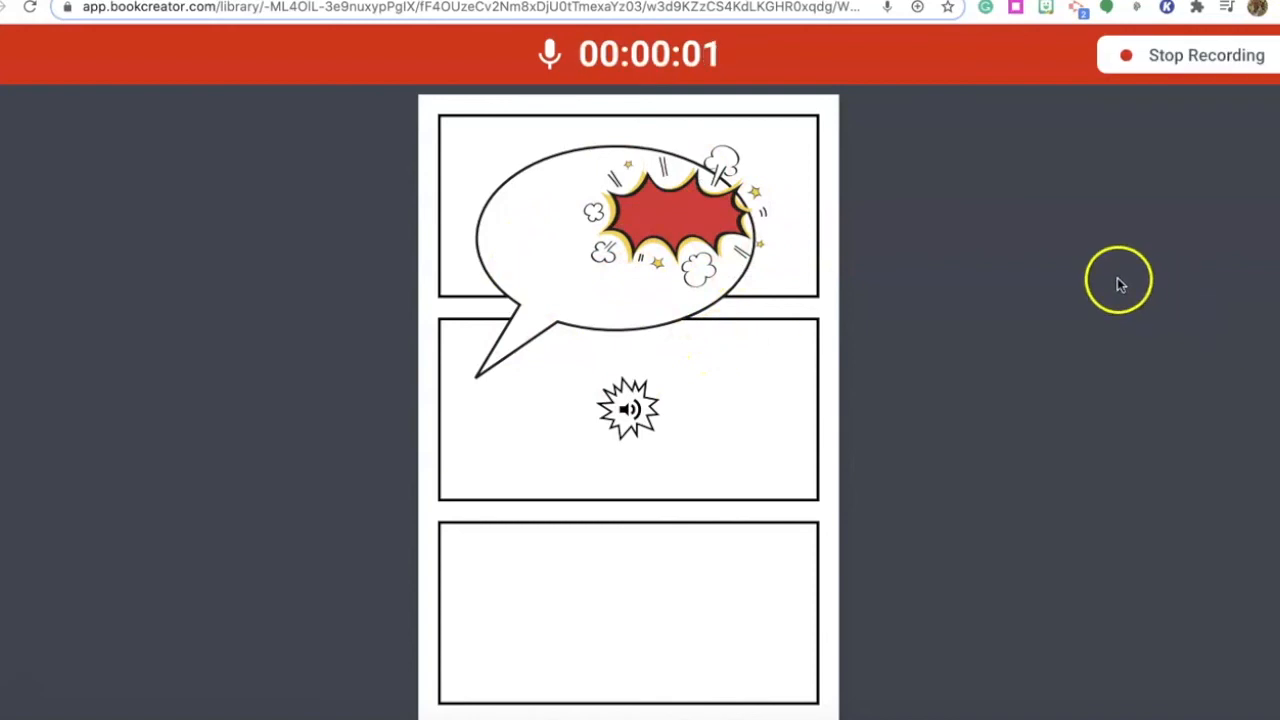
pyautogui.click(1152, 55)
pyautogui.click(777, 456)
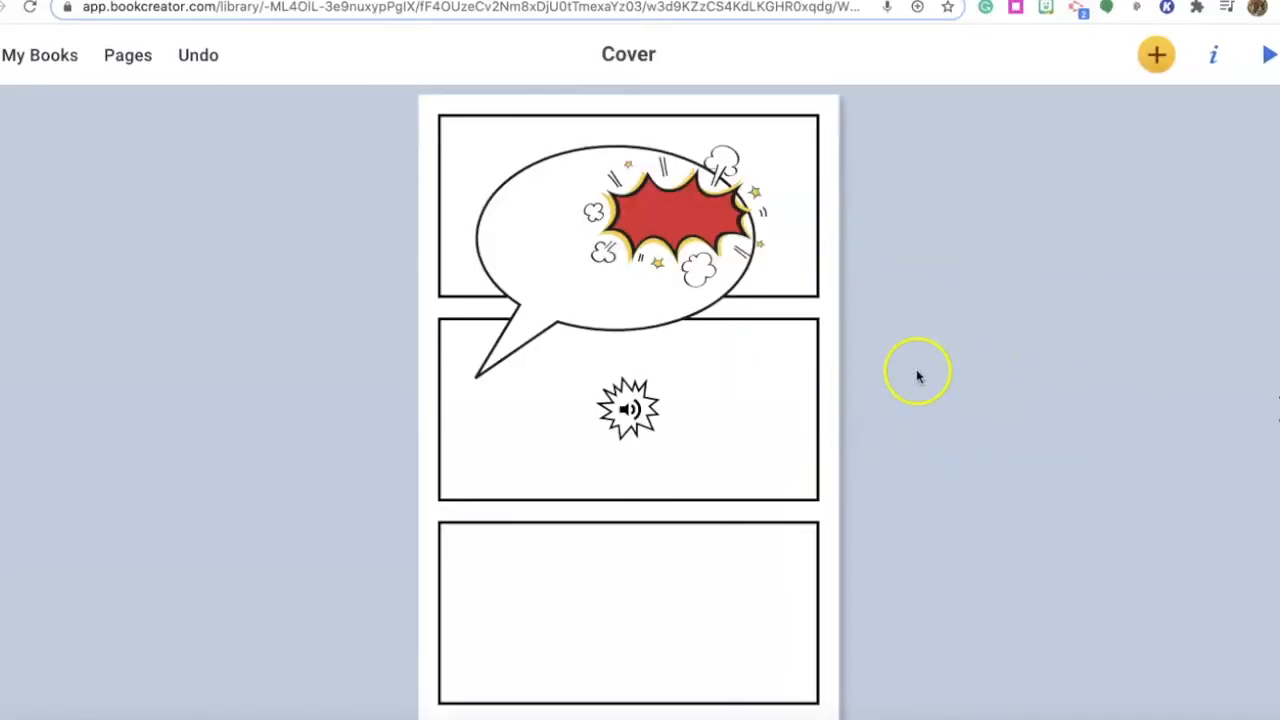
# Move the two sound icons from the middle panel to opposite lower corners of the bottom panel.
pyautogui.click(624, 413)
pyautogui.moveTo(624, 413); pyautogui.dragTo(758, 640)
pyautogui.moveTo(649, 423); pyautogui.dragTo(508, 650)
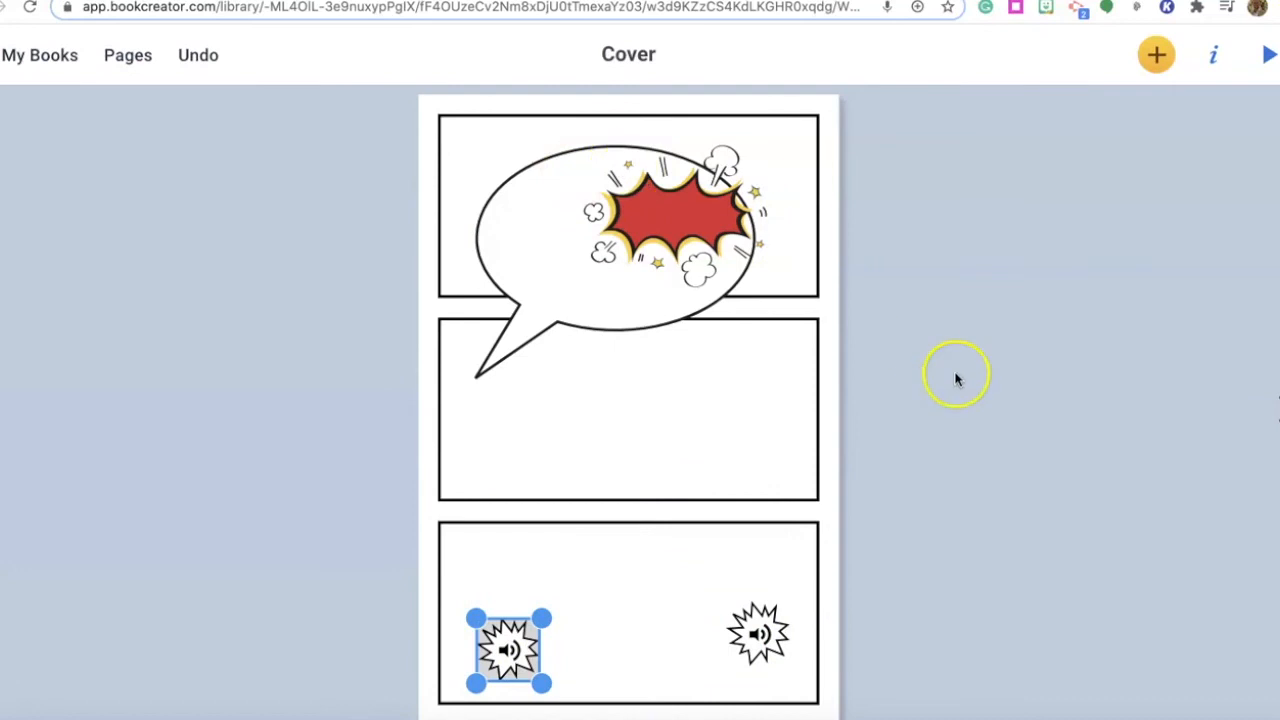
# Add a new spread, pages 4 and 5, to the comic book and return to the book library.
pyautogui.click(1277, 418)
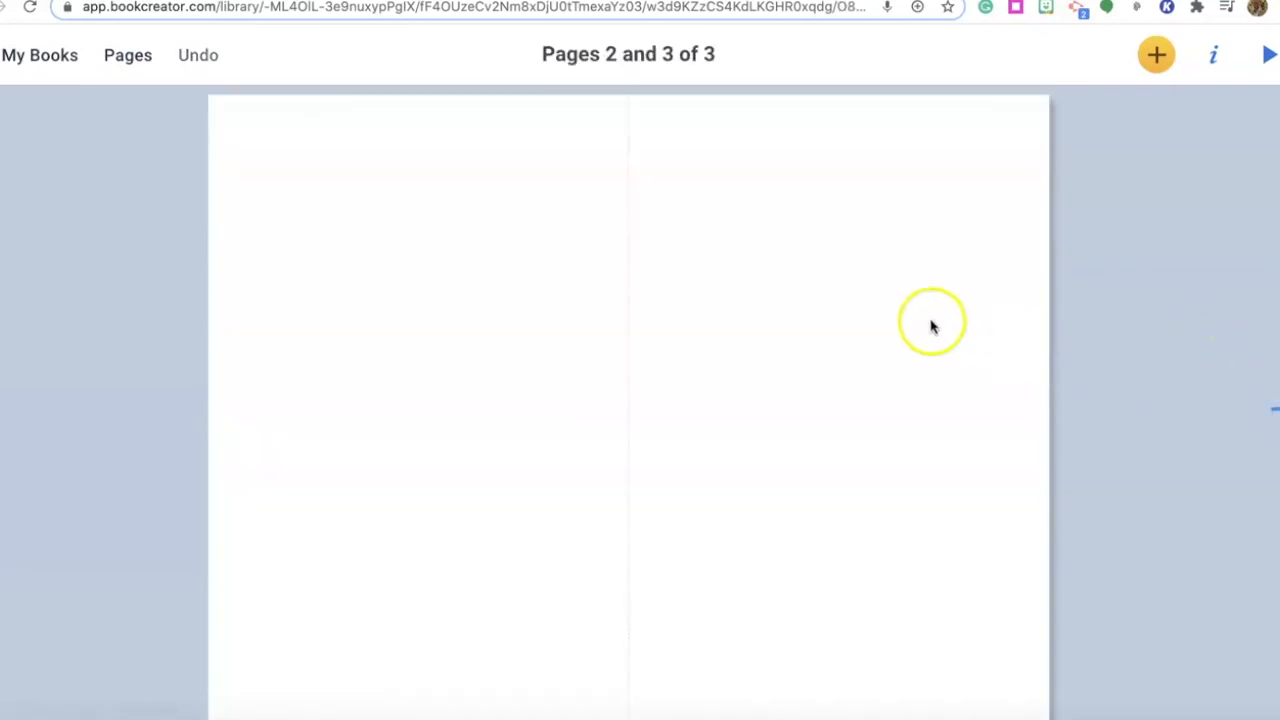
pyautogui.click(1276, 412)
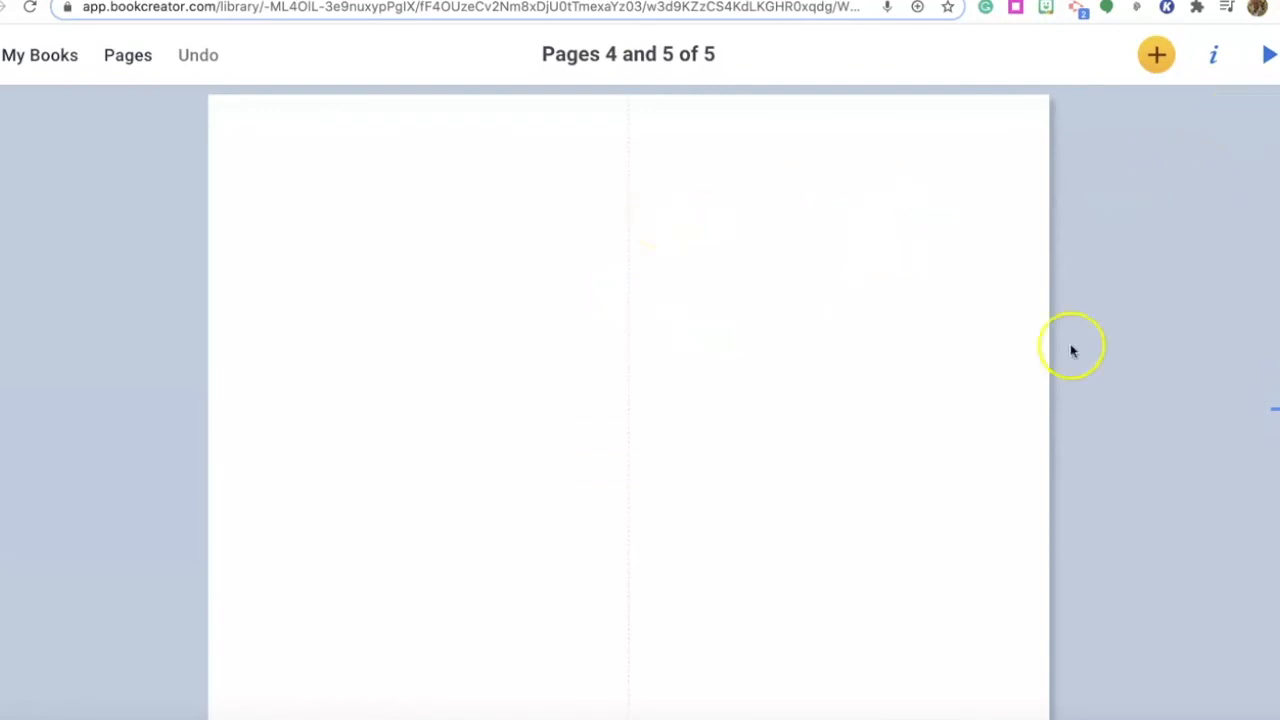
pyautogui.click(55, 58)
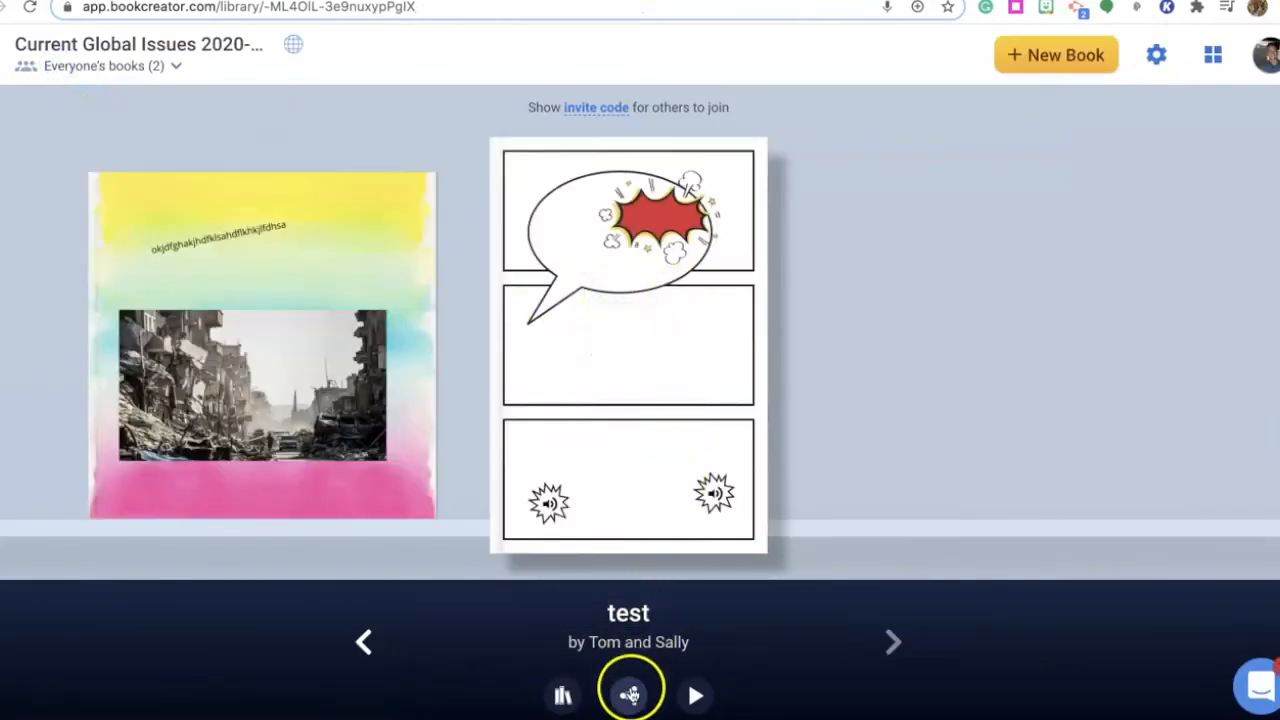
# Publish the "test" book online, keeping its existing title and author, and dismiss the sharing dialog.
pyautogui.click(629, 696)
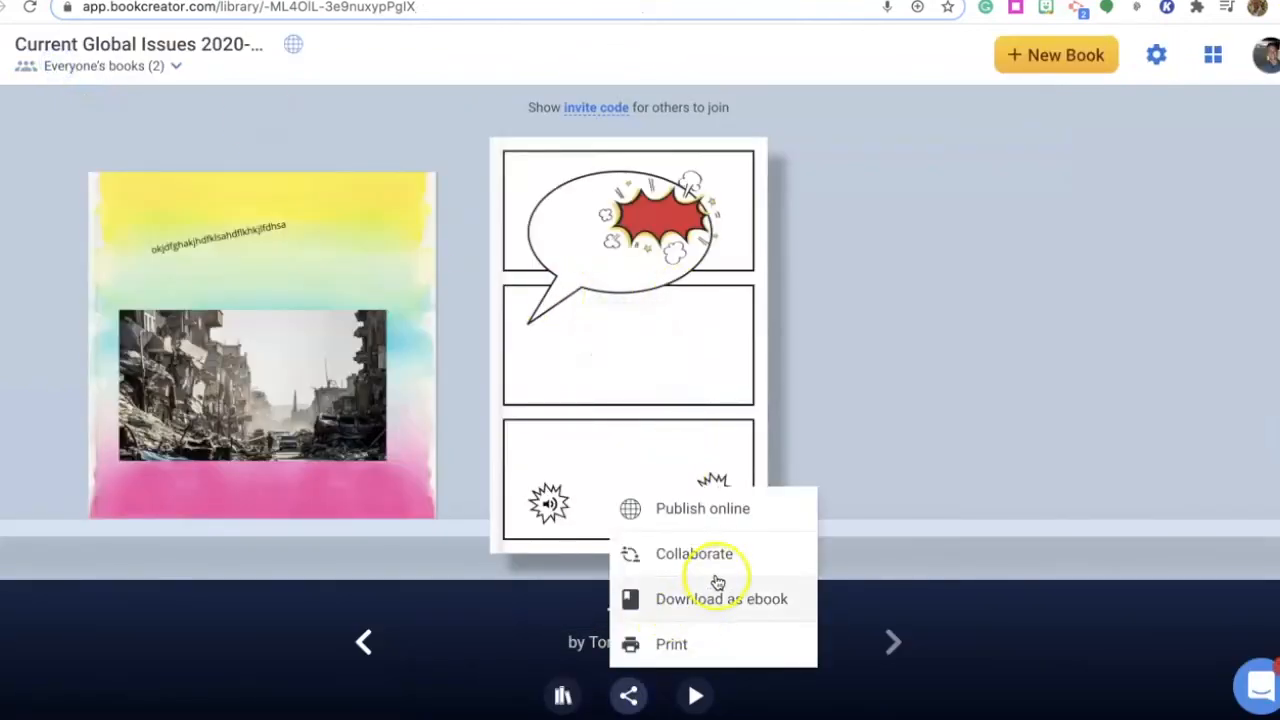
pyautogui.click(735, 515)
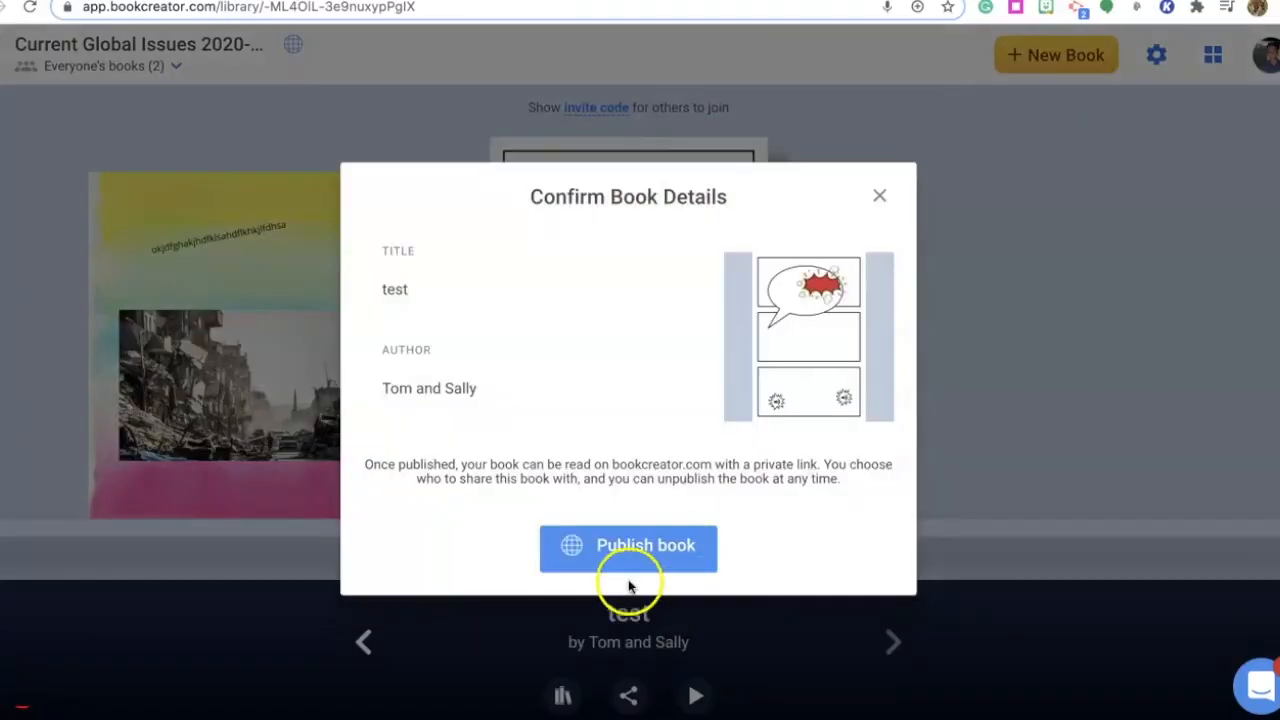
pyautogui.click(451, 288)
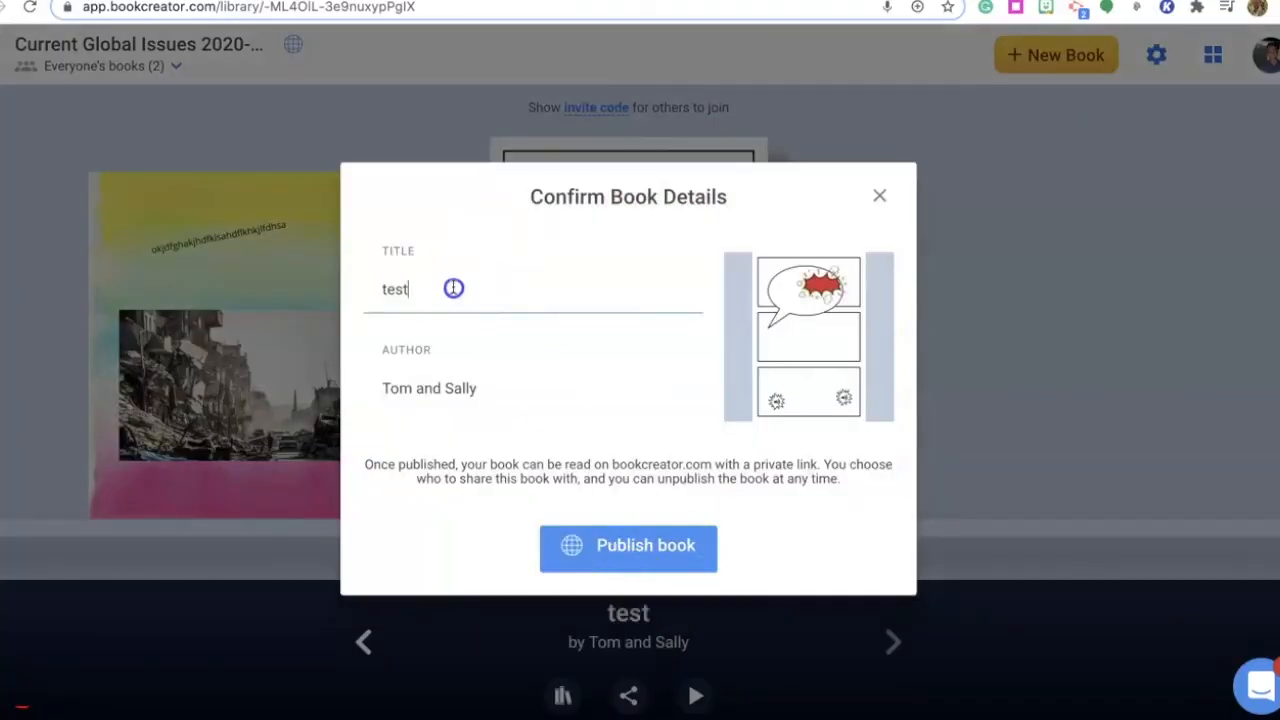
pyautogui.click(486, 401)
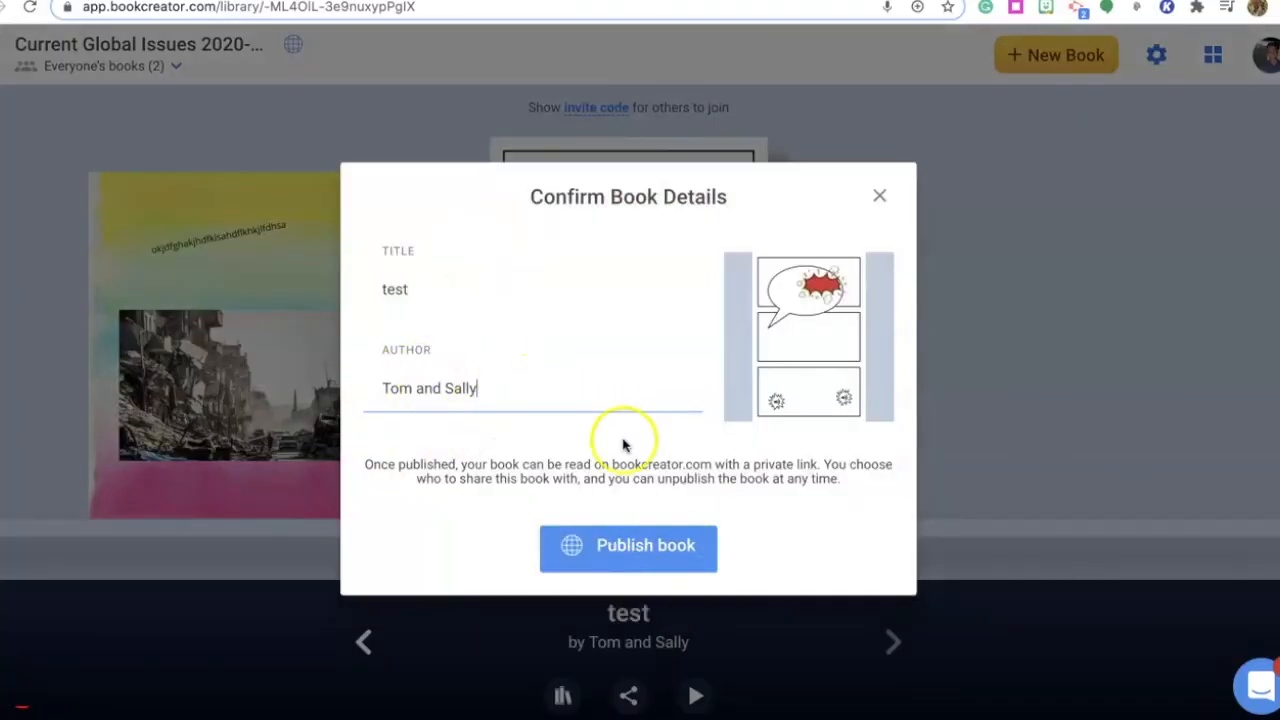
pyautogui.click(634, 545)
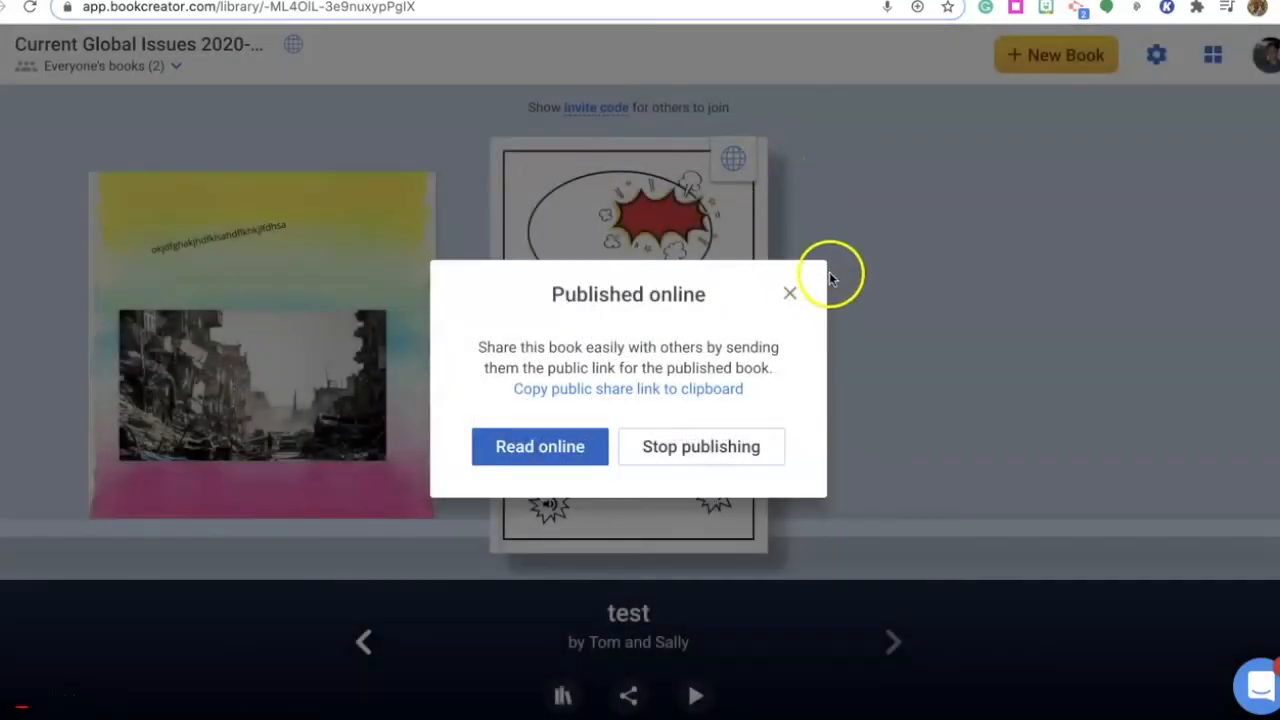
pyautogui.click(790, 296)
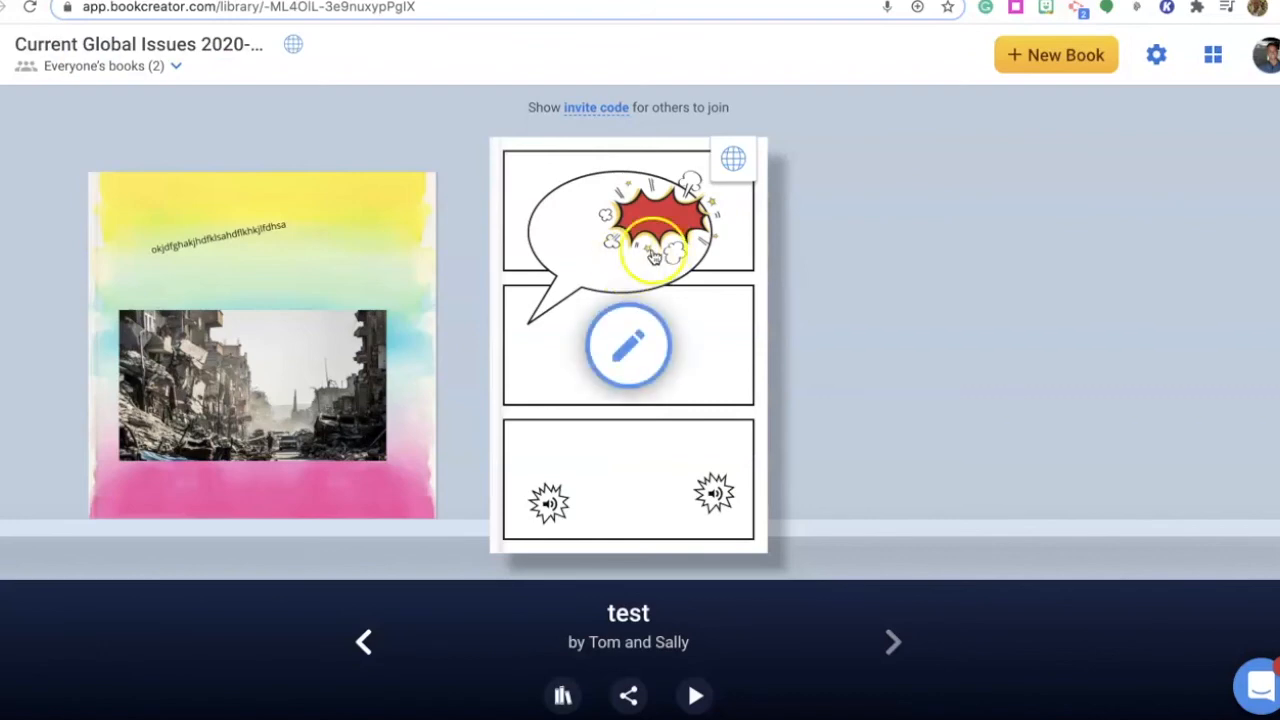
# Open the published "test" book for online reading and select its web address.
pyautogui.click(735, 160)
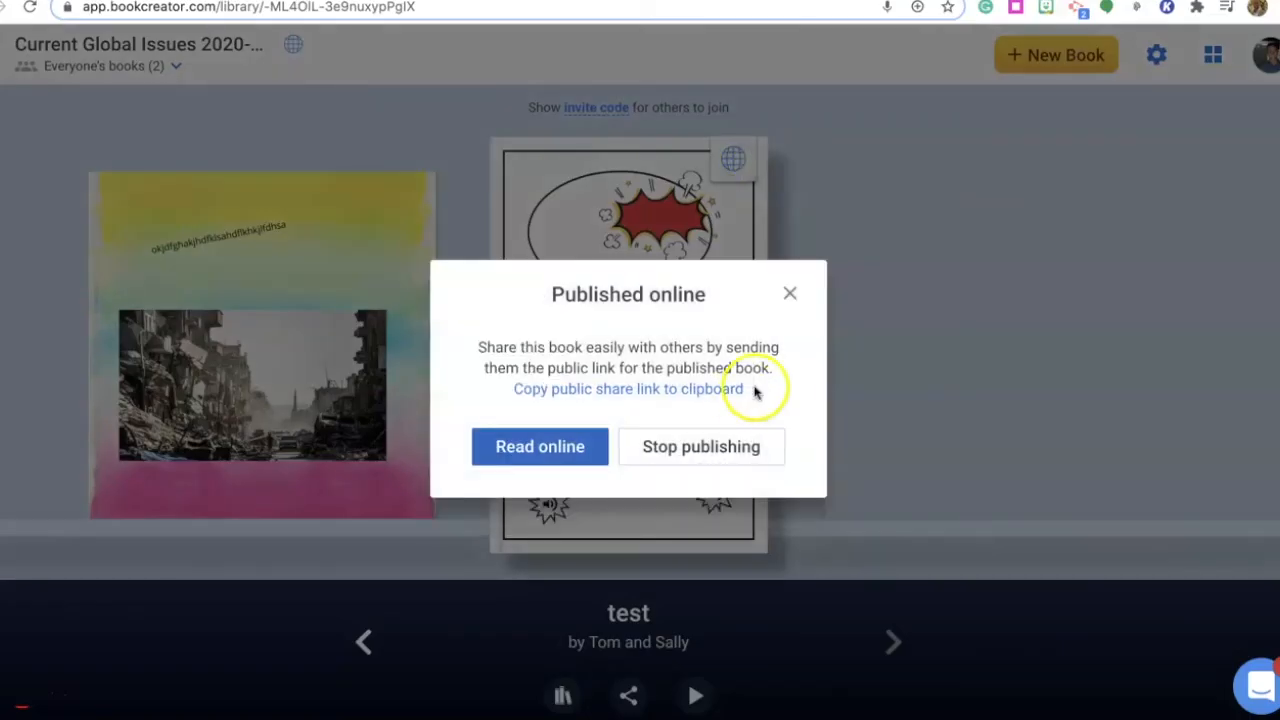
pyautogui.click(571, 446)
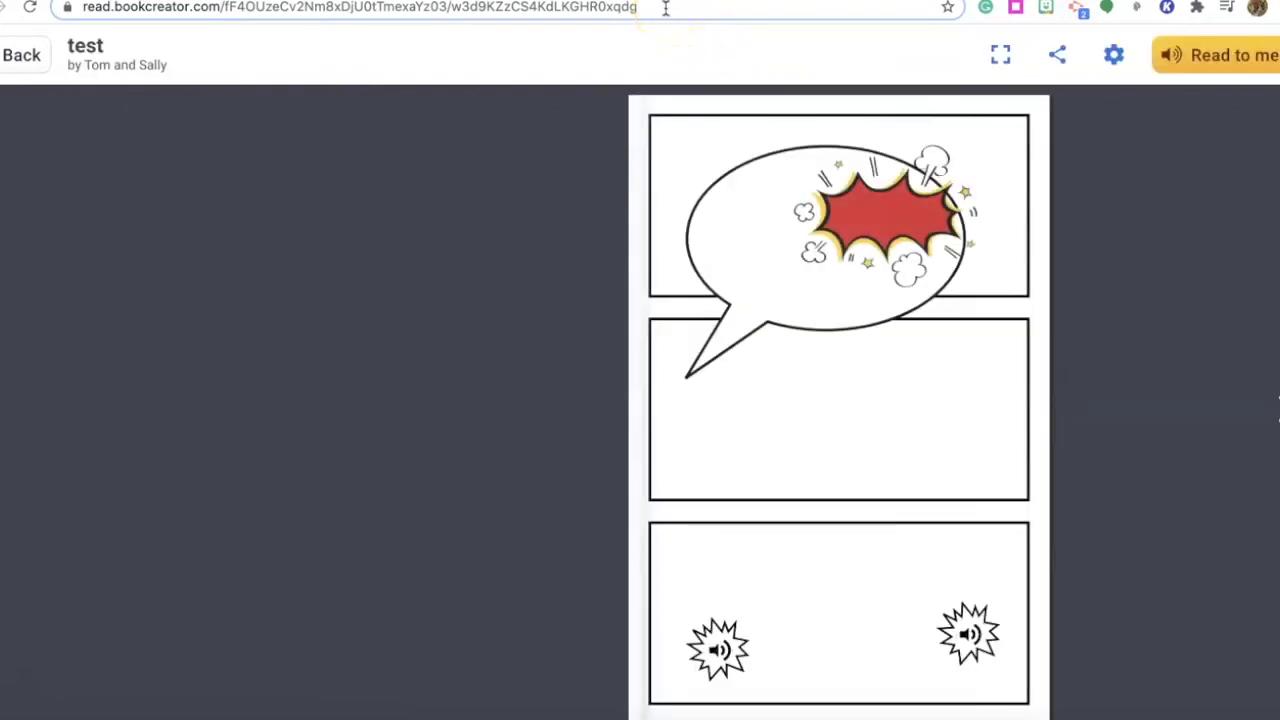
pyautogui.click(665, 8)
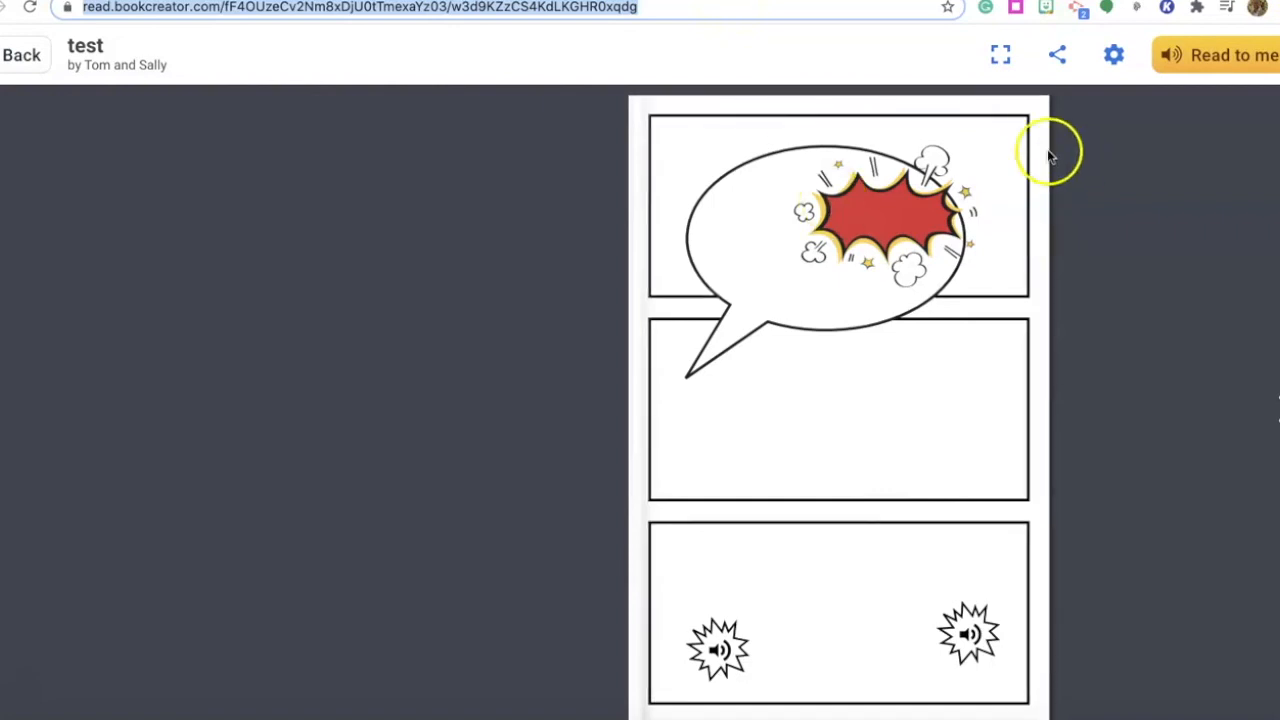
pyautogui.click(18, 58)
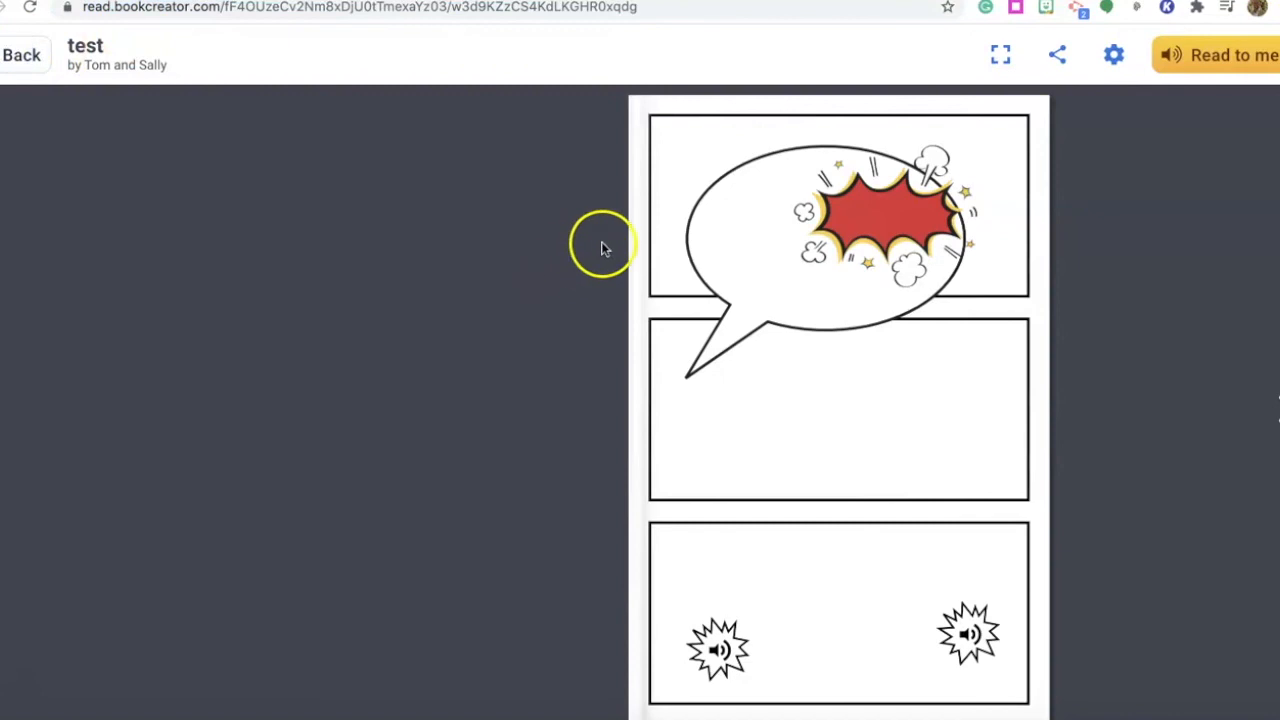